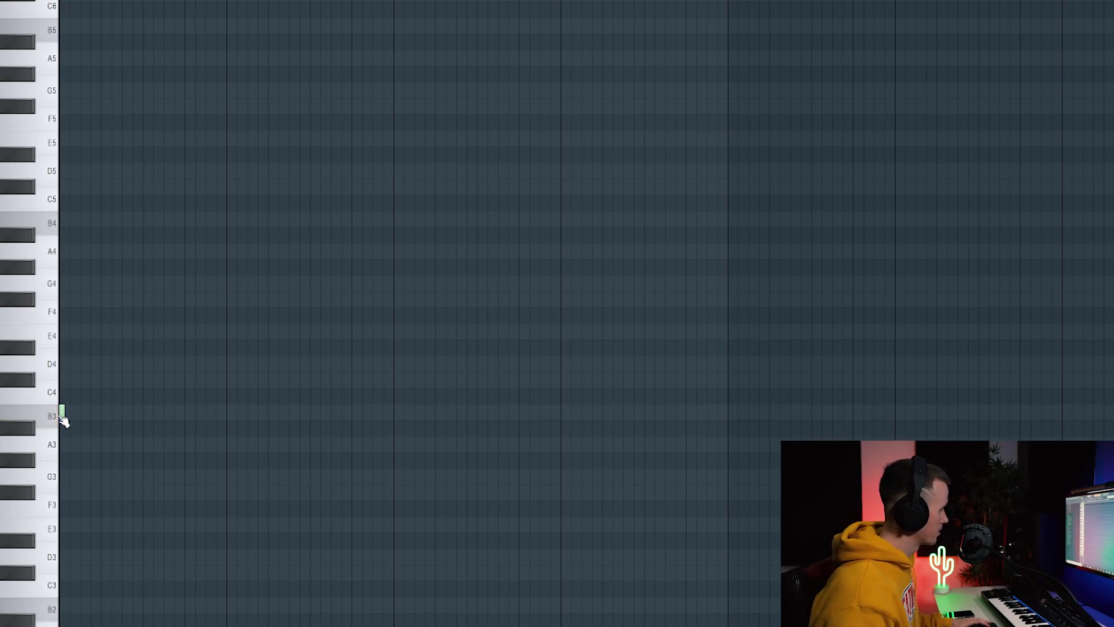
Step: Place long D3 notes across bars 1 and 2 and a long F3 note from bar 3 in the piano roll
{"action": "key", "text": "space"}
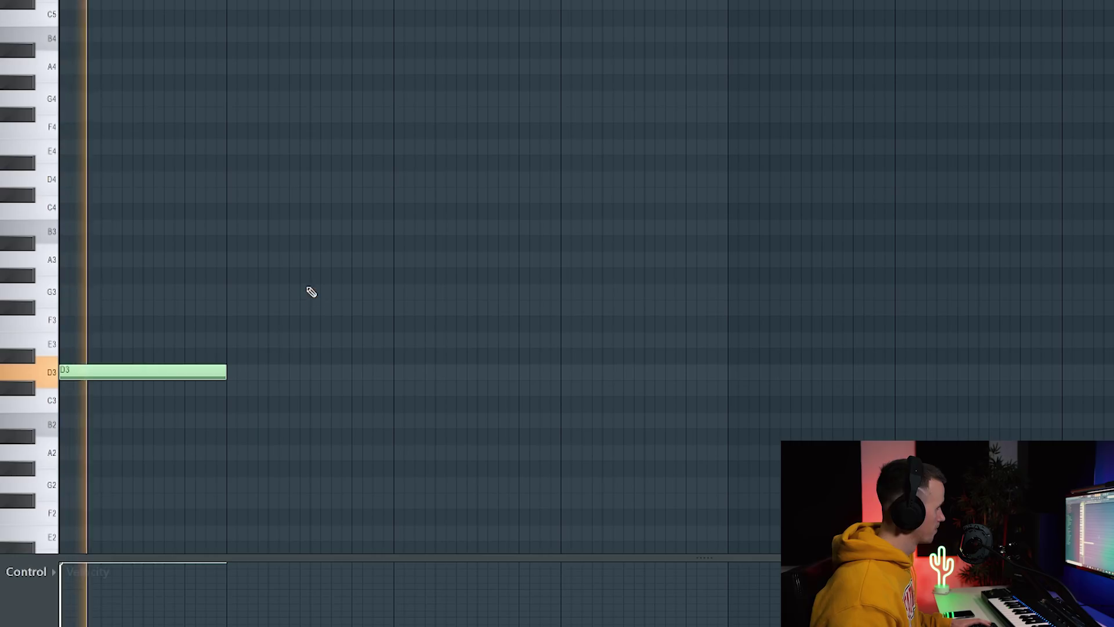
{"action": "left_click", "coordinate": [237, 374]}
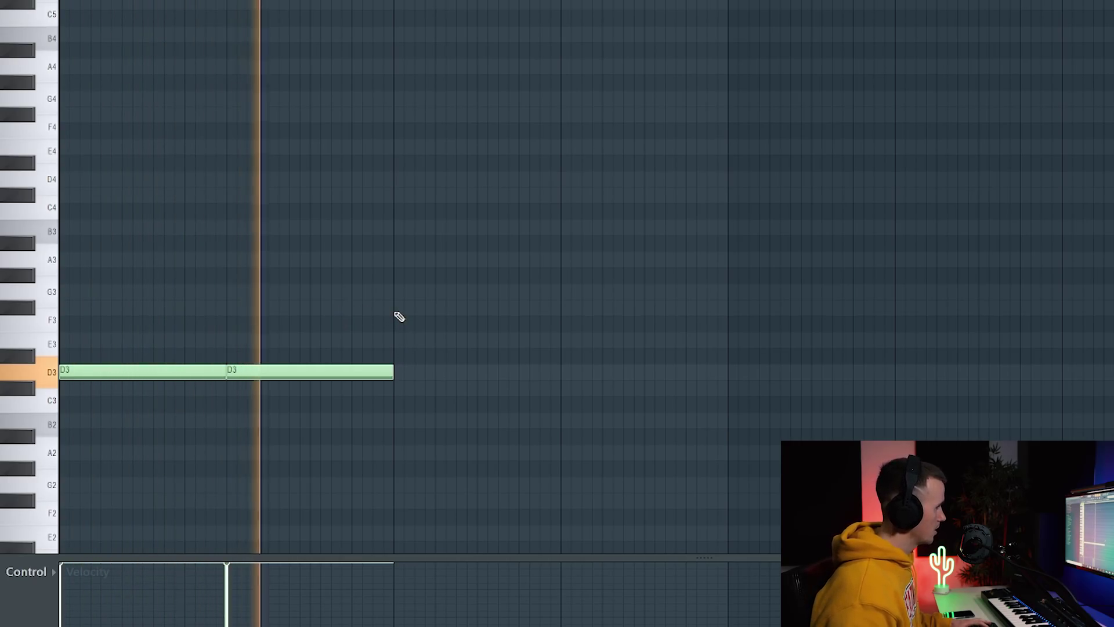
{"action": "left_click", "coordinate": [424, 309]}
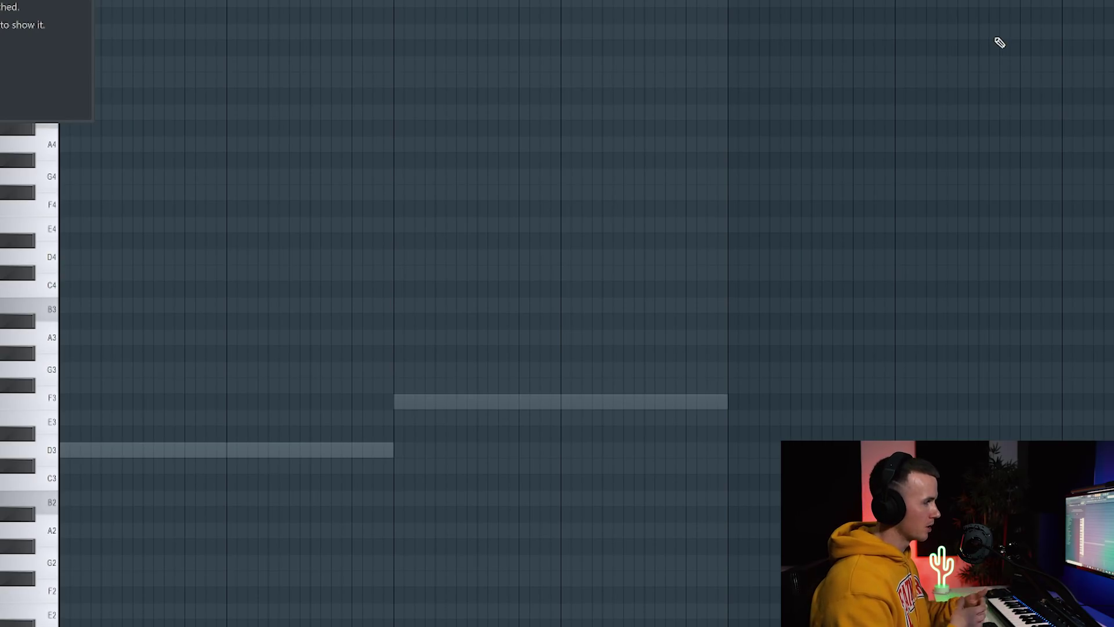
Step: Shape the opening B3, G3, A3, G3 phrase in bar 1, aligning the last G3 and lengthening the A3 up to it
{"action": "key", "text": "space"}
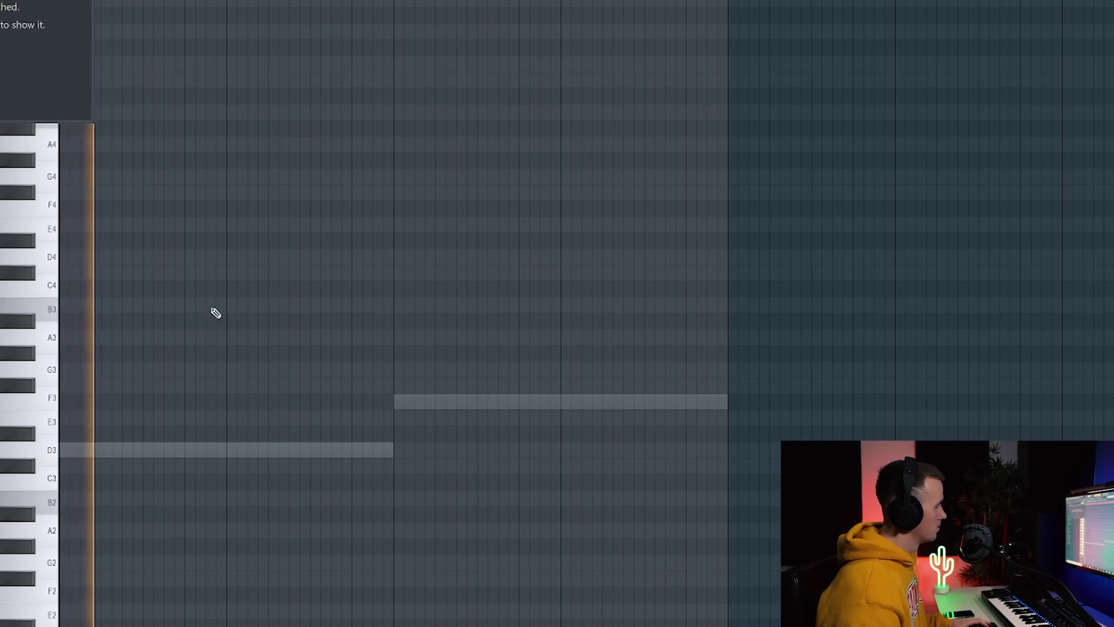
{"action": "key", "text": "space"}
{"action": "left_click_drag", "start_coordinate": [119, 380], "coordinate": [10, 292]}
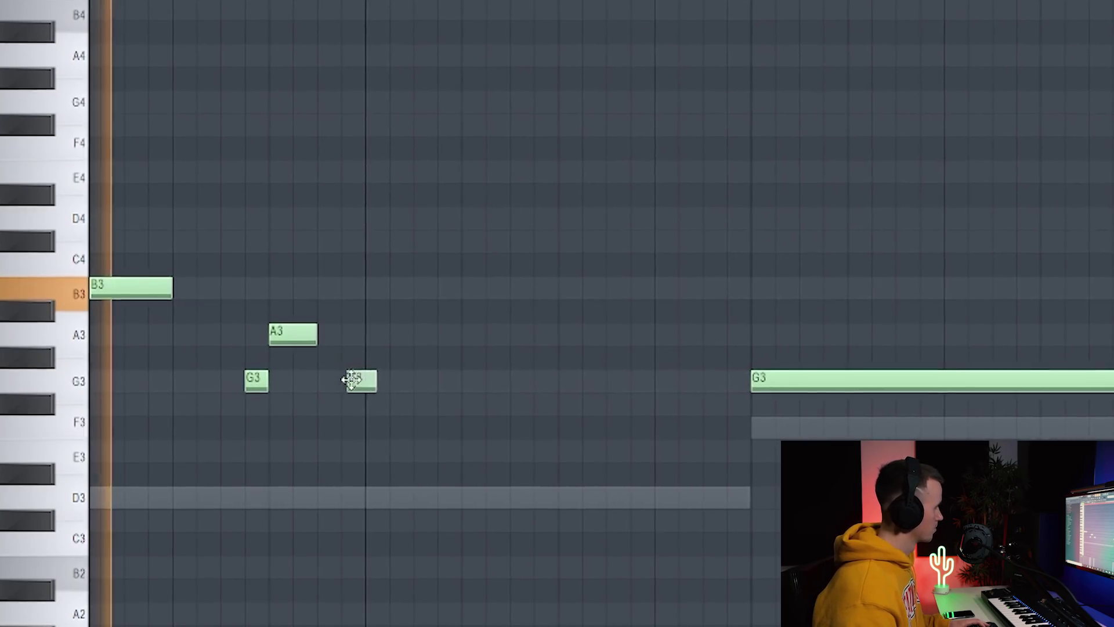
{"action": "left_click_drag", "start_coordinate": [352, 380], "coordinate": [347, 380]}
{"action": "left_click_drag", "start_coordinate": [318, 336], "coordinate": [335, 339]}
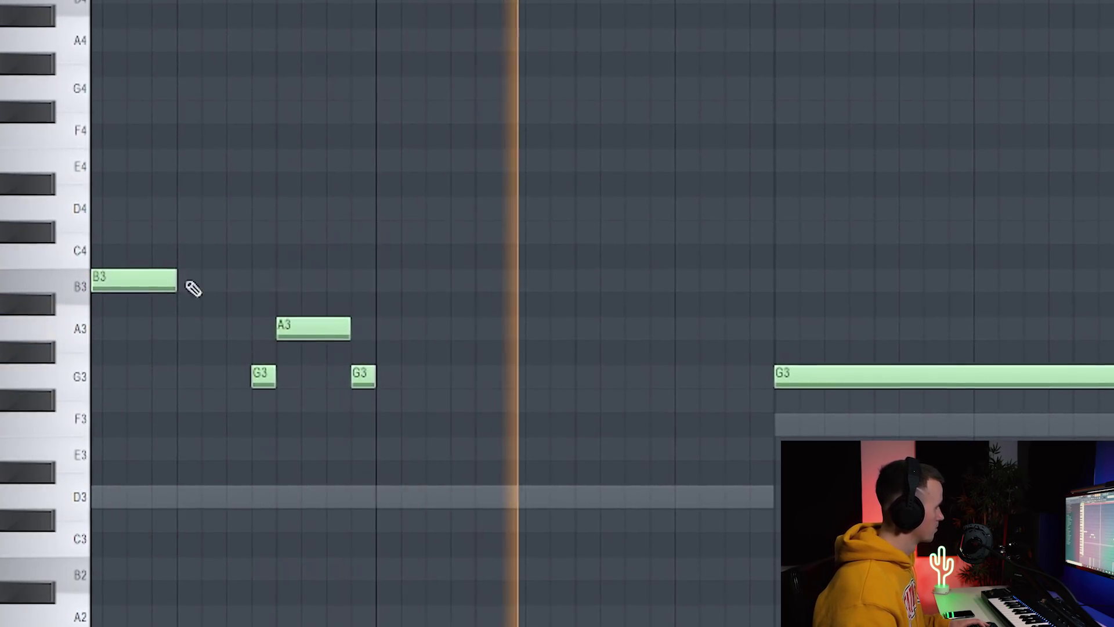
Step: Repeat the phrase in bar 2 with another B3 and a copy of the G3, A3, G3 notes leading into bar 3
{"action": "key", "text": "space"}
{"action": "left_click", "coordinate": [378, 275]}
{"action": "scroll", "coordinate": [374, 367], "scroll_direction": "down", "scroll_amount": 2}
{"action": "key", "text": "space"}
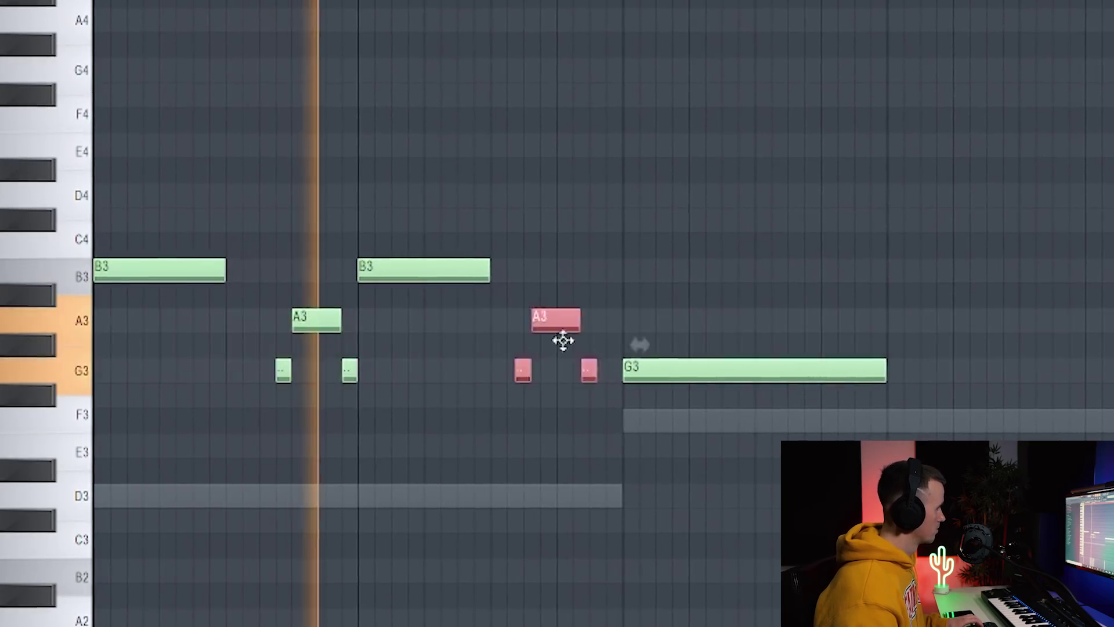
{"action": "left_click", "coordinate": [742, 273]}
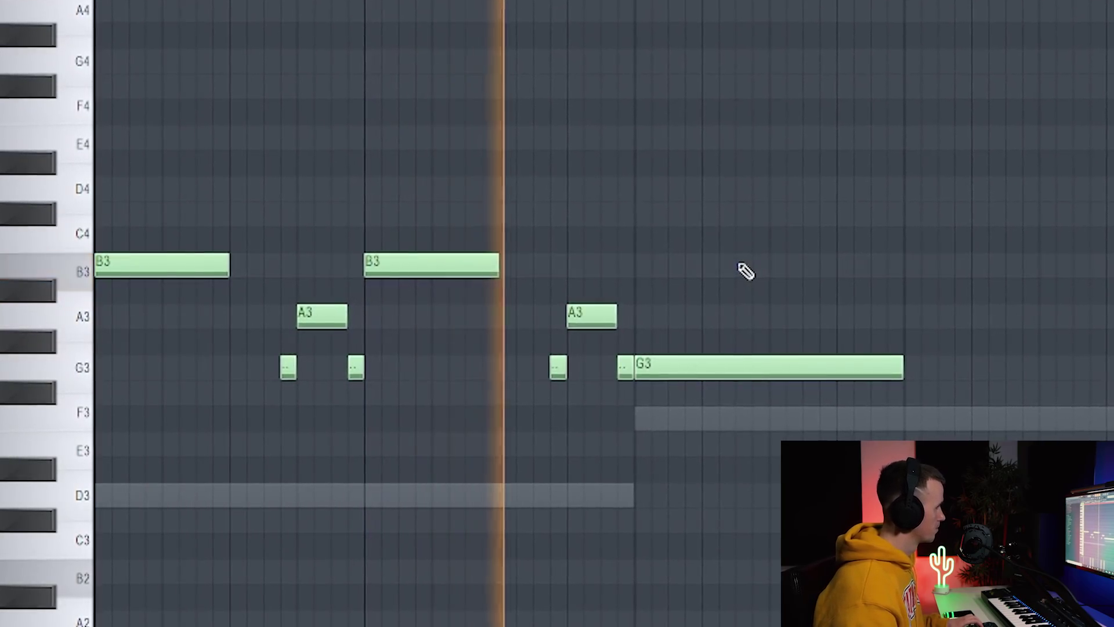
Step: Continue the melody over bars 3 and 4 with D4, E4, G4, D4, C#4, E4, A4 and G4 notes
{"action": "scroll", "coordinate": [850, 253], "scroll_direction": "up", "scroll_amount": 1}
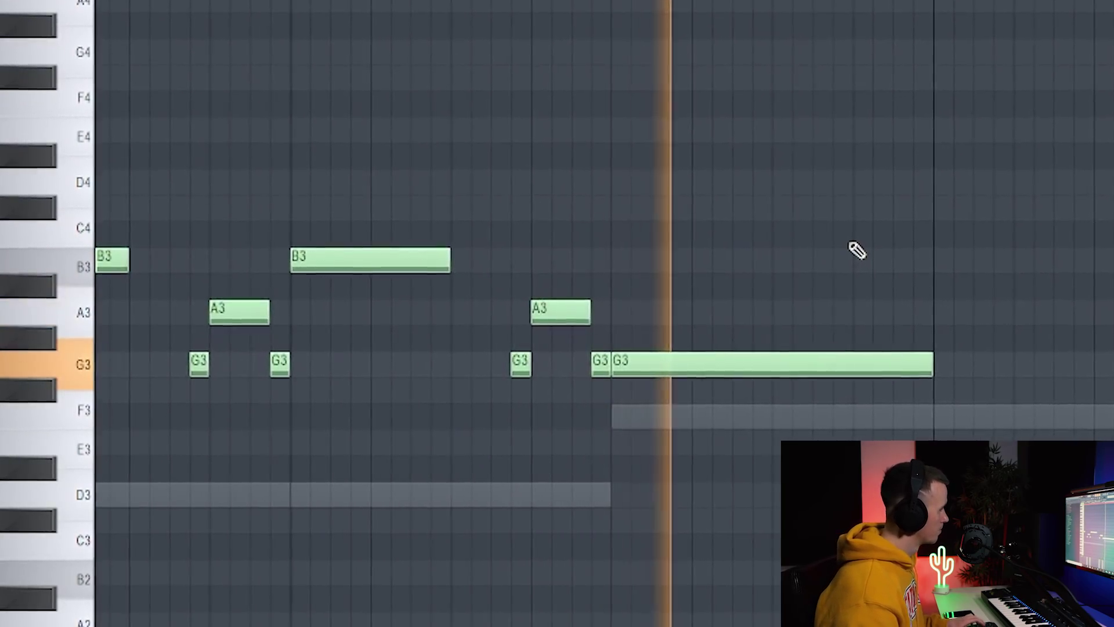
{"action": "scroll", "coordinate": [859, 251], "scroll_direction": "down", "scroll_amount": 1}
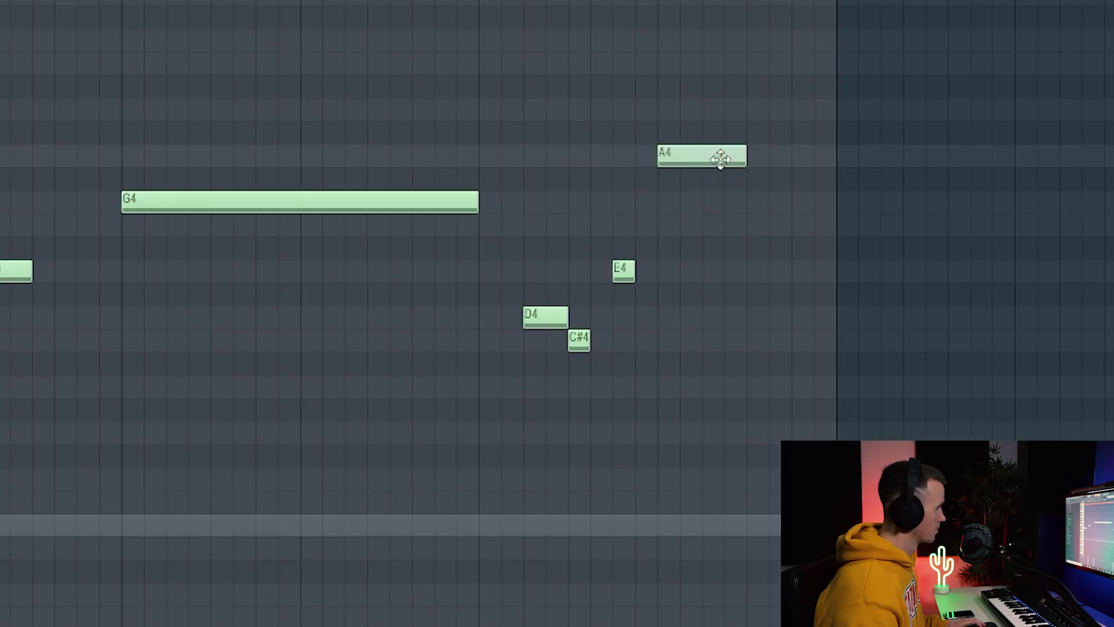
{"action": "scroll", "coordinate": [726, 390], "scroll_direction": "down", "scroll_amount": 3}
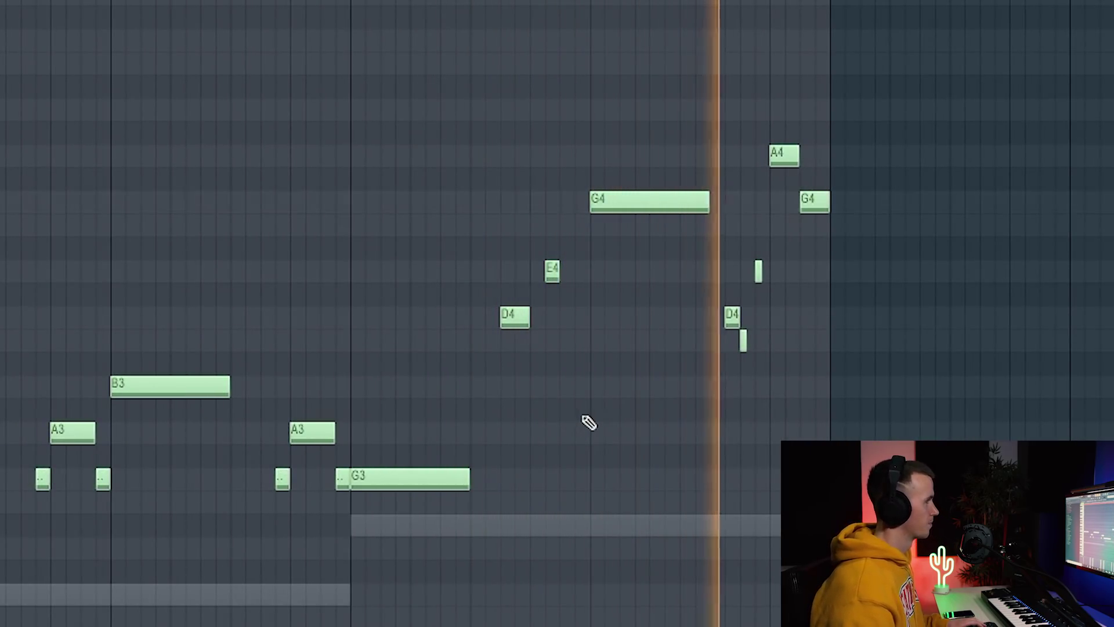
Step: Place a one-bar D6 note in bar 1 and a one-bar E6 note in bar 3
{"action": "scroll", "coordinate": [732, 322], "scroll_direction": "up", "scroll_amount": 3}
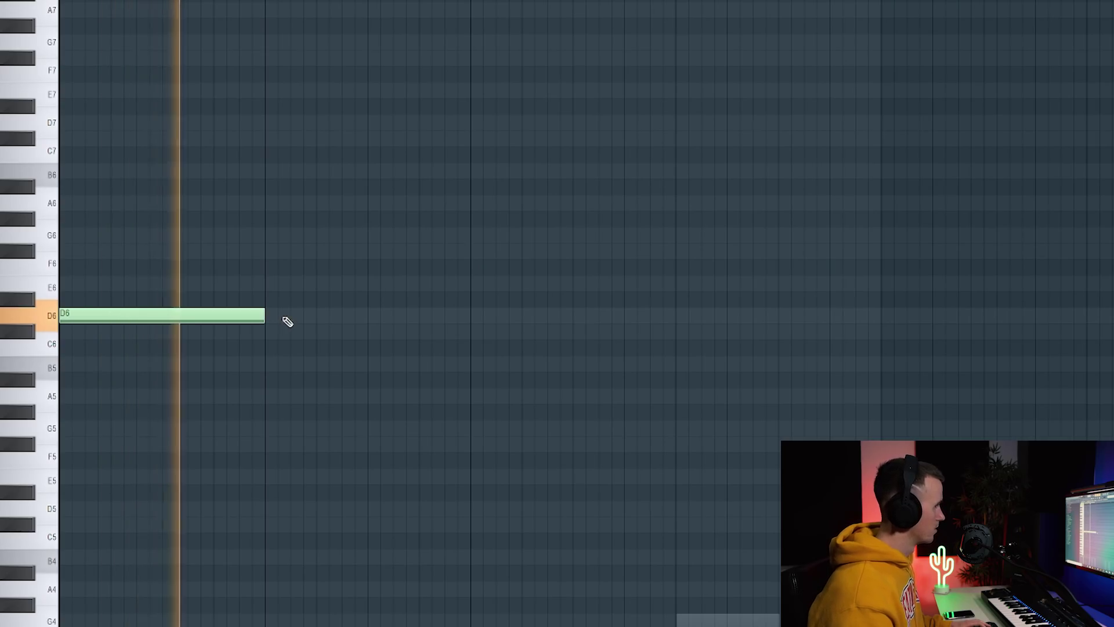
{"action": "left_click", "coordinate": [472, 283]}
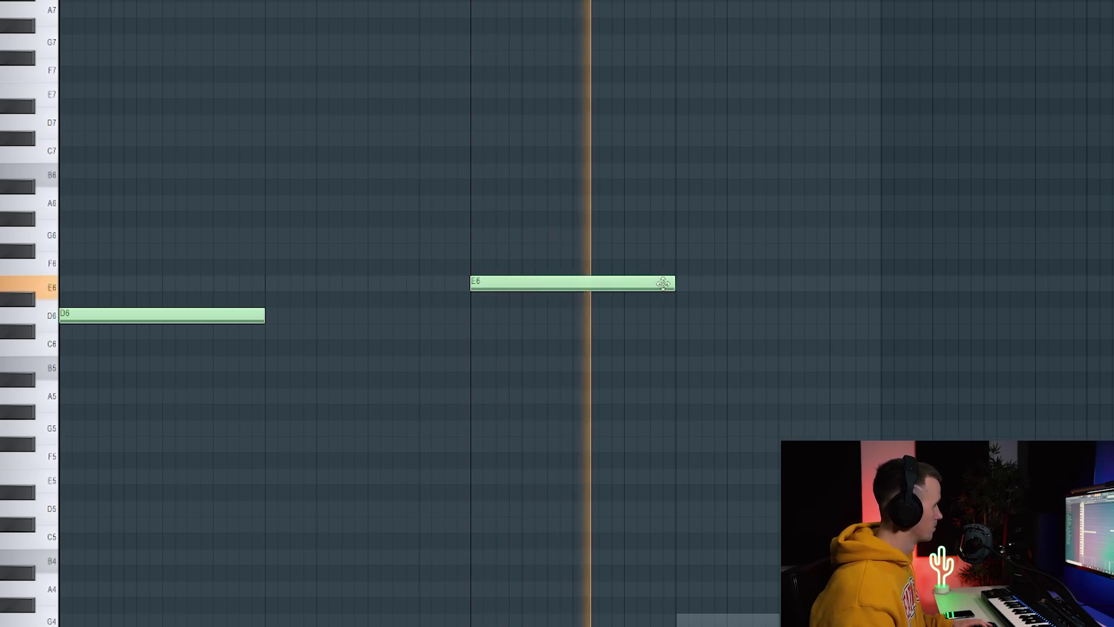
{"action": "key", "text": "space"}
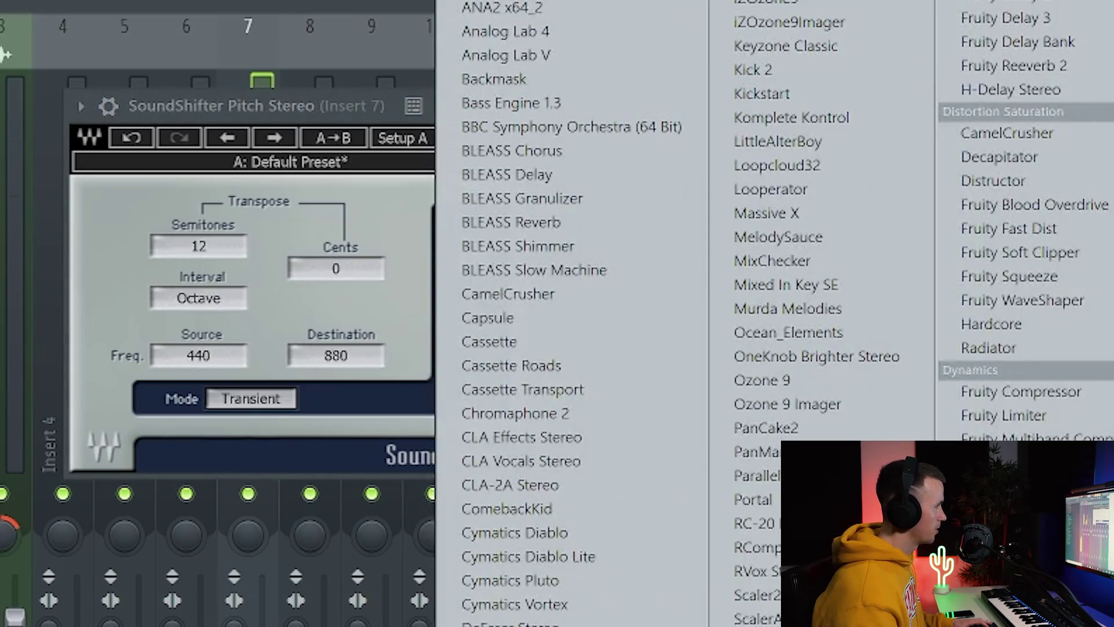
Step: Add Fruity parametric EQ 2 to Insert 7, make band 4 a band-pass filter and shift it to a higher frequency
{"action": "left_click", "coordinate": [1010, 563]}
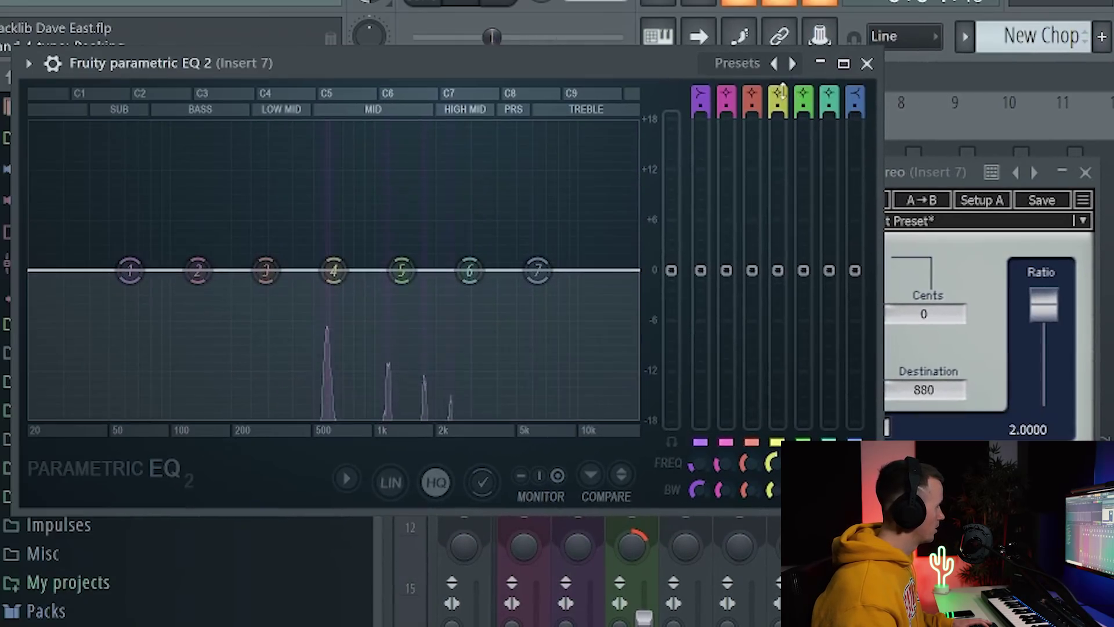
{"action": "left_click_drag", "start_coordinate": [778, 97], "coordinate": [778, 125]}
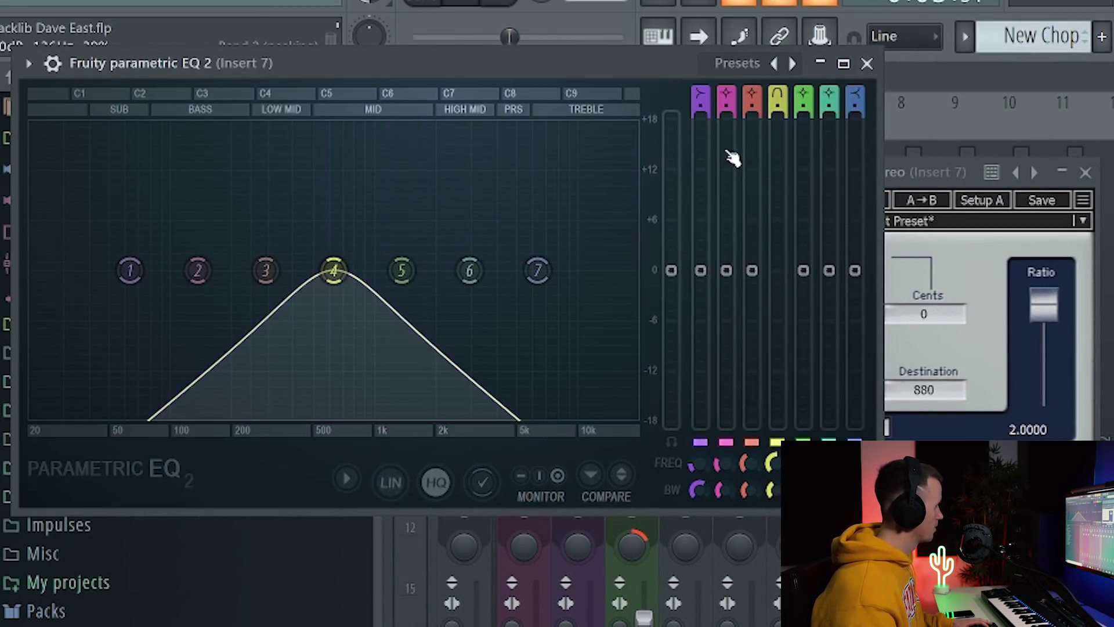
{"action": "scroll", "coordinate": [334, 270], "scroll_direction": "up", "scroll_amount": 5}
{"action": "scroll", "coordinate": [338, 289], "scroll_direction": "up", "scroll_amount": 6}
{"action": "left_click_drag", "start_coordinate": [338, 289], "coordinate": [434, 280]}
{"action": "scroll", "coordinate": [435, 280], "scroll_direction": "down", "scroll_amount": 2}
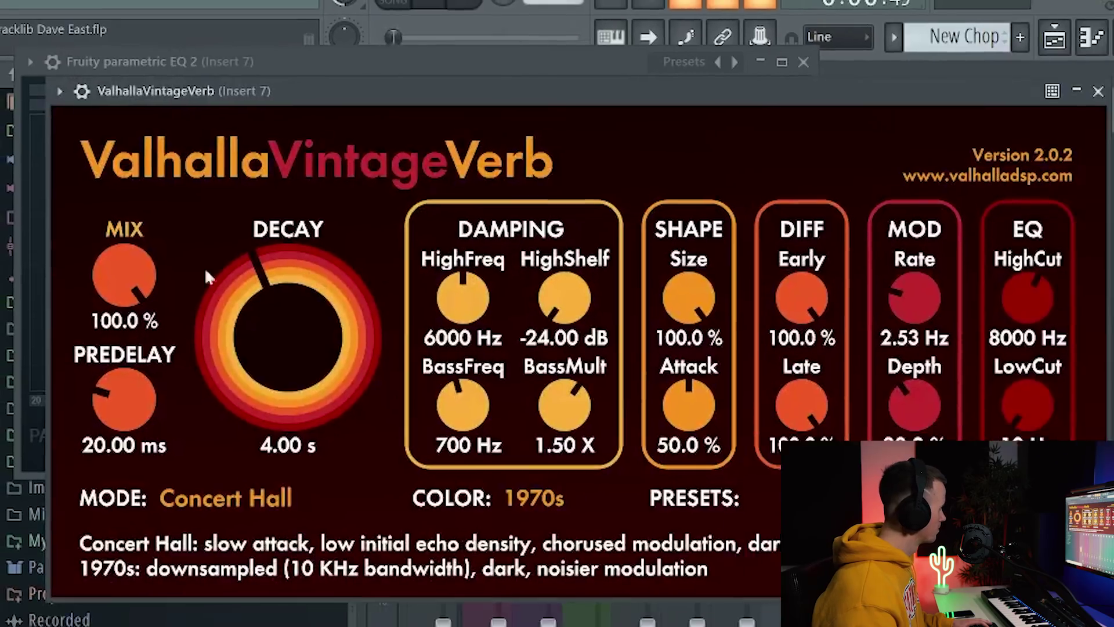
Step: Set the ValhallaVintageVerb mix to 12.0 % and decay to about 2.86 s, then lower its predelay and adjust its low cut
{"action": "left_click_drag", "start_coordinate": [125, 273], "coordinate": [144, 425]}
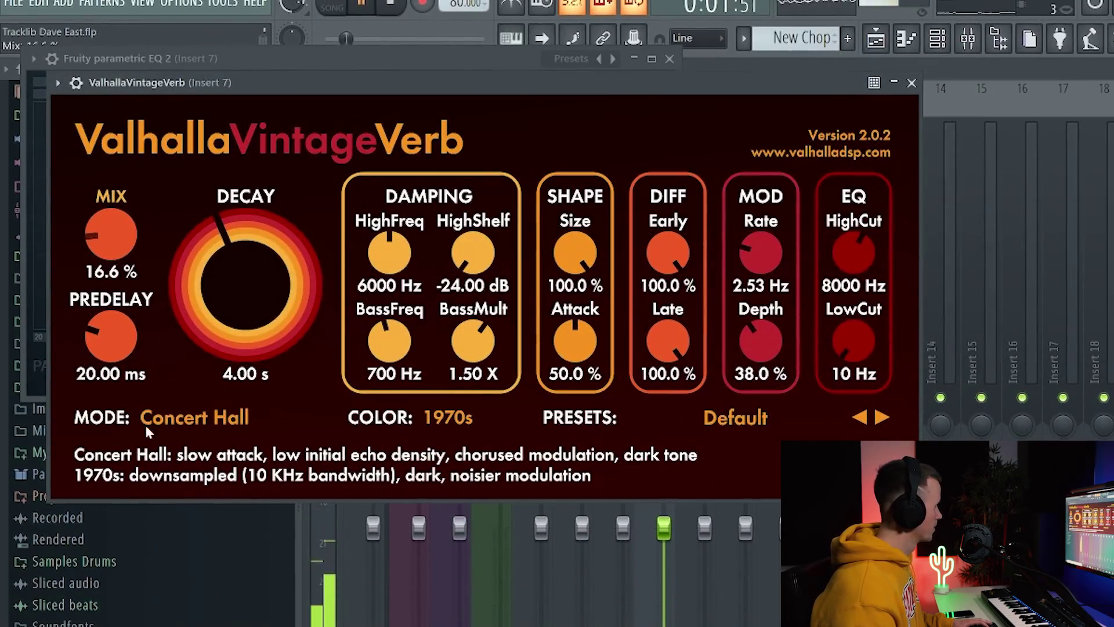
{"action": "left_click_drag", "start_coordinate": [230, 331], "coordinate": [232, 339]}
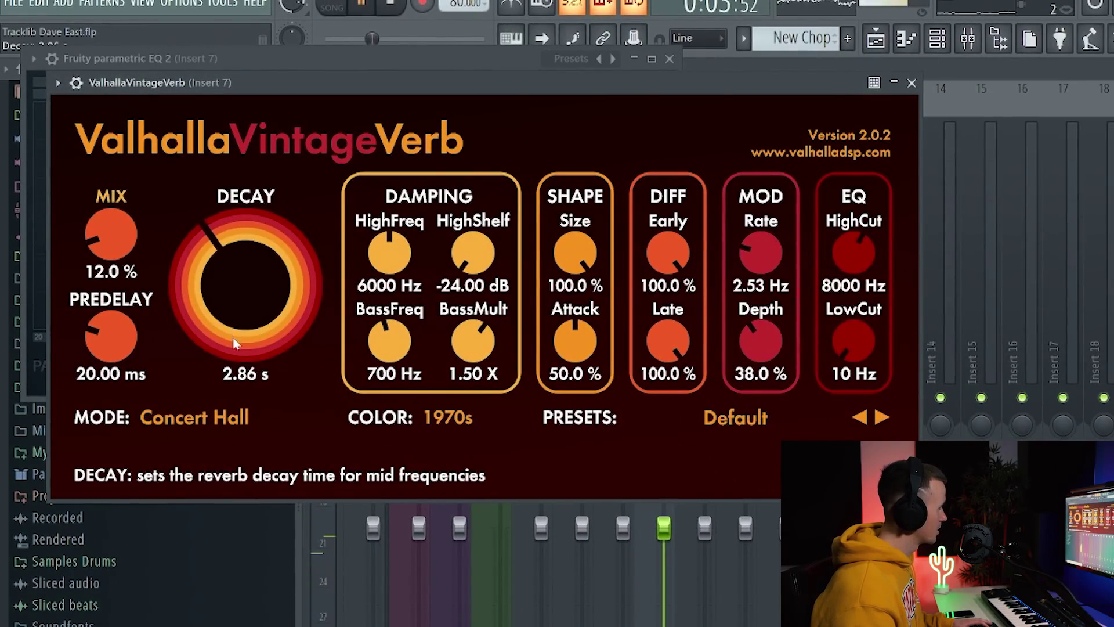
{"action": "left_click_drag", "start_coordinate": [111, 336], "coordinate": [113, 406]}
{"action": "left_click_drag", "start_coordinate": [870, 341], "coordinate": [865, 322]}
Step: Add RC-20 Retro Color, choose the Vinyl 3 preset and turn down its noise amount
{"action": "left_click_drag", "start_coordinate": [587, 91], "coordinate": [841, 347]}
{"action": "left_click", "coordinate": [572, 241]}
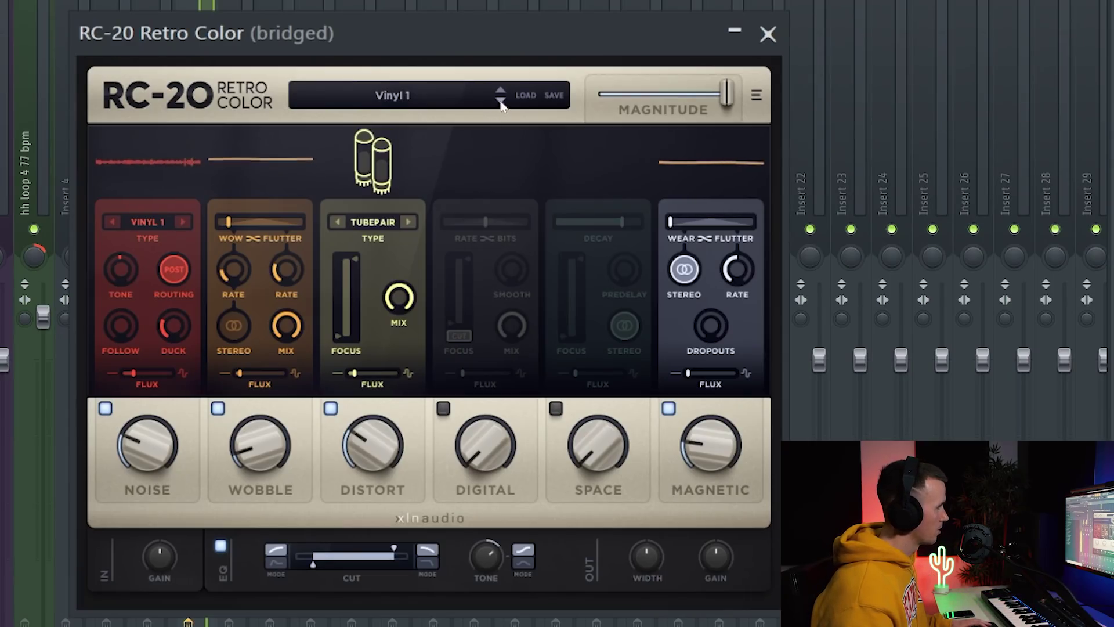
{"action": "left_click", "coordinate": [501, 102]}
{"action": "left_click", "coordinate": [501, 102]}
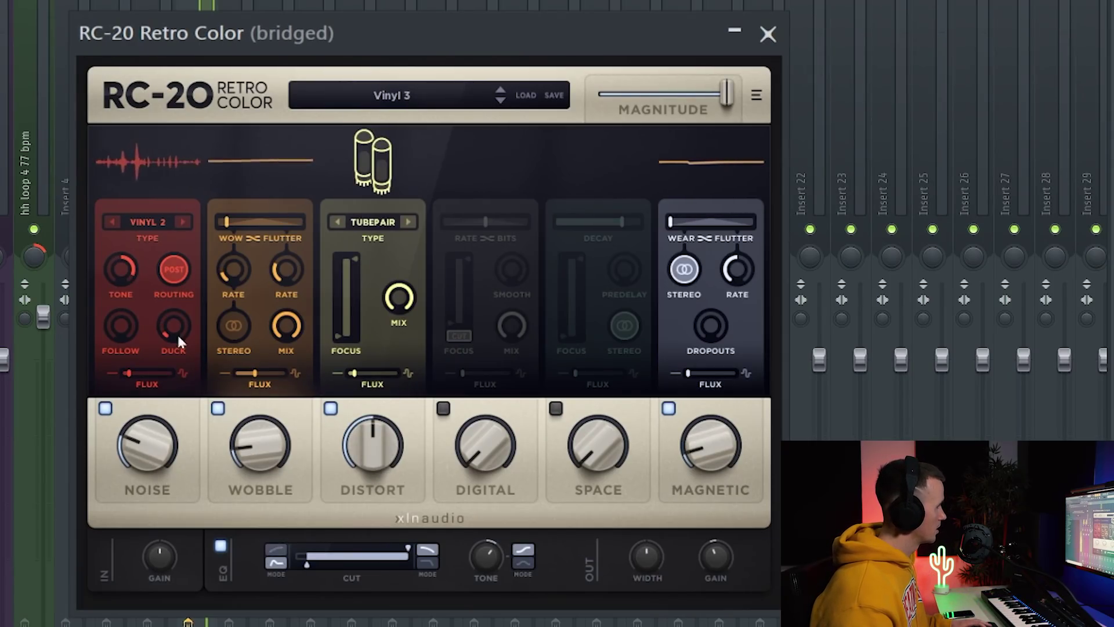
{"action": "left_click_drag", "start_coordinate": [153, 481], "coordinate": [147, 538]}
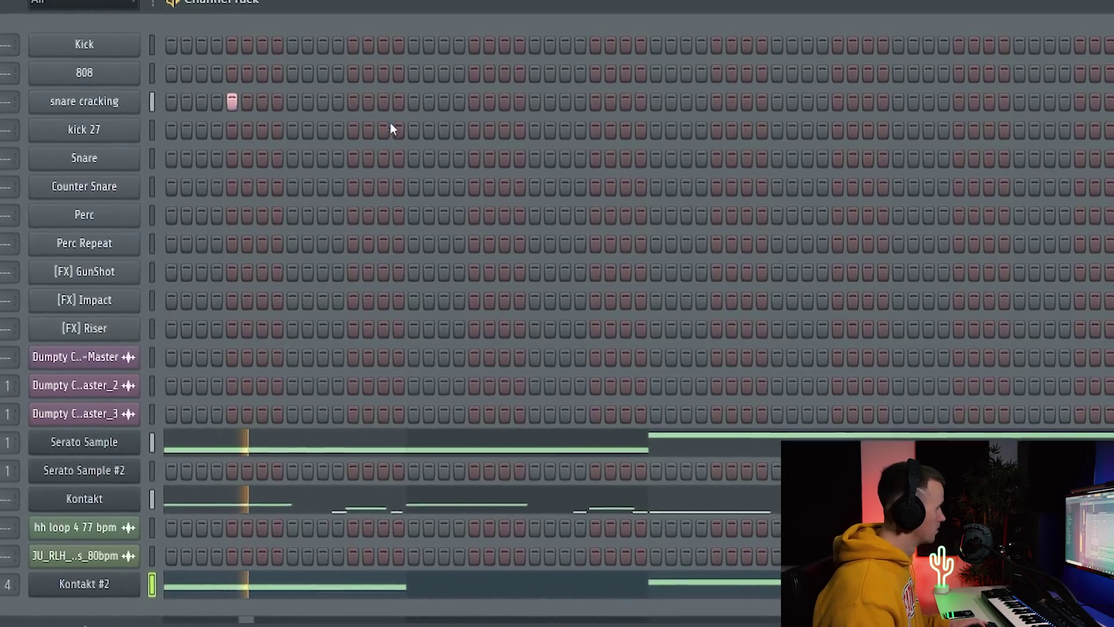
Step: Add snare cracking hits on steps 13, 21, 29, 37, 45, 53 and 61 of the pattern
{"action": "left_click", "coordinate": [341, 102]}
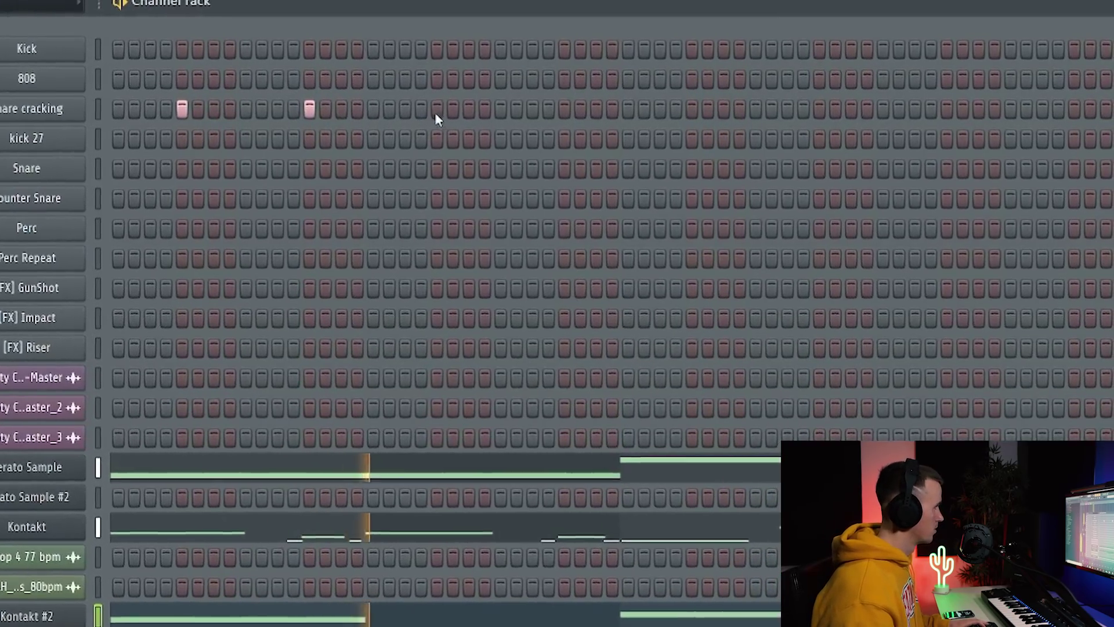
{"action": "left_click", "coordinate": [455, 105]}
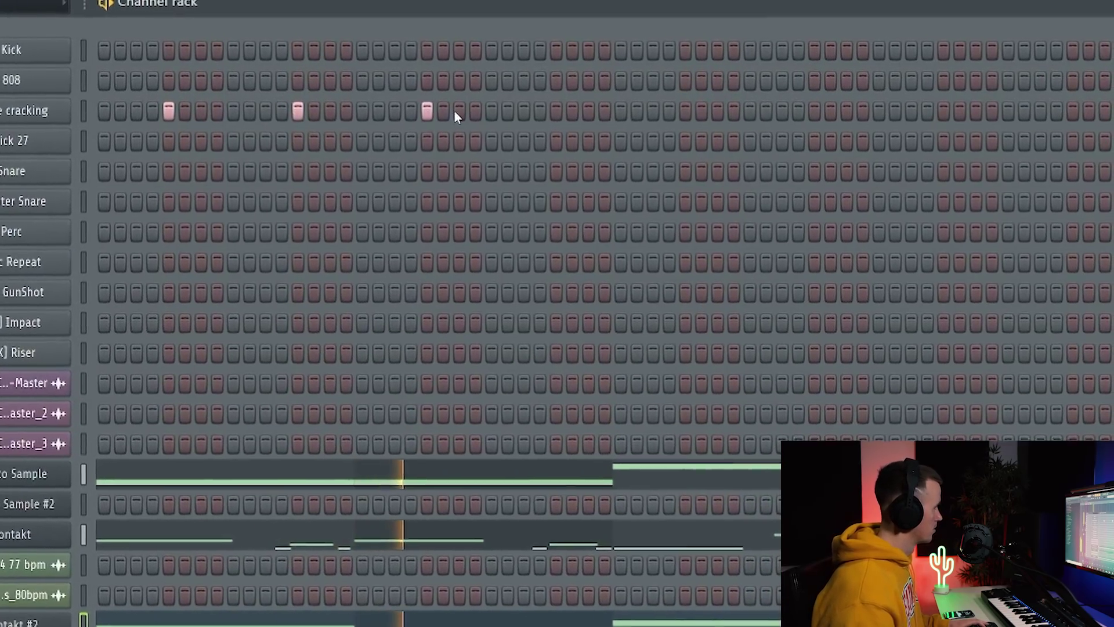
{"action": "left_click", "coordinate": [549, 112]}
{"action": "left_click", "coordinate": [681, 112]}
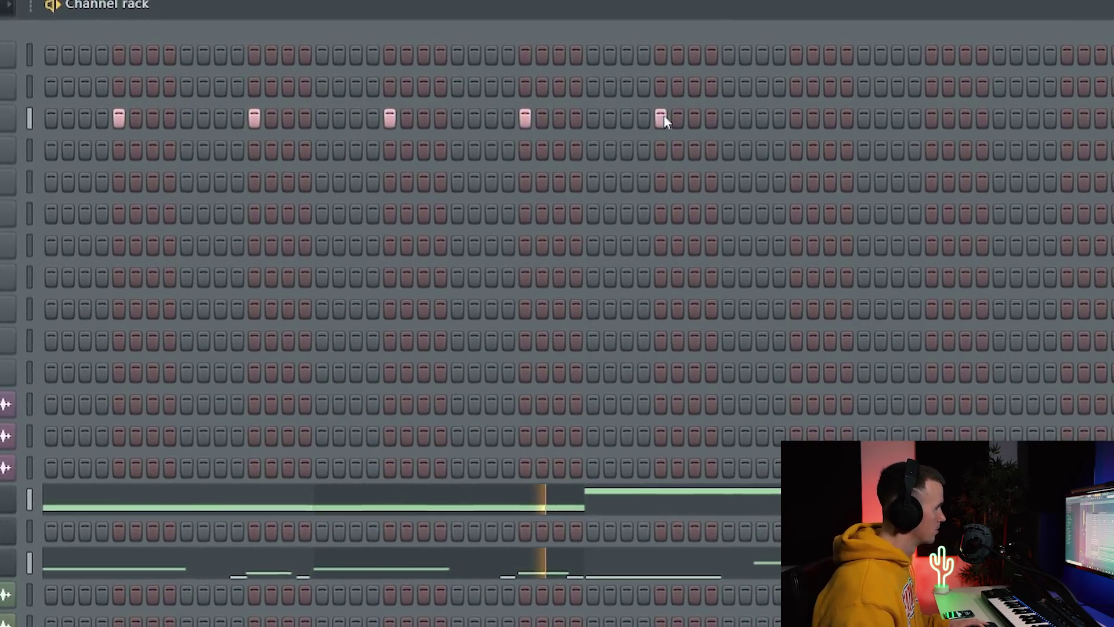
{"action": "left_click", "coordinate": [791, 120]}
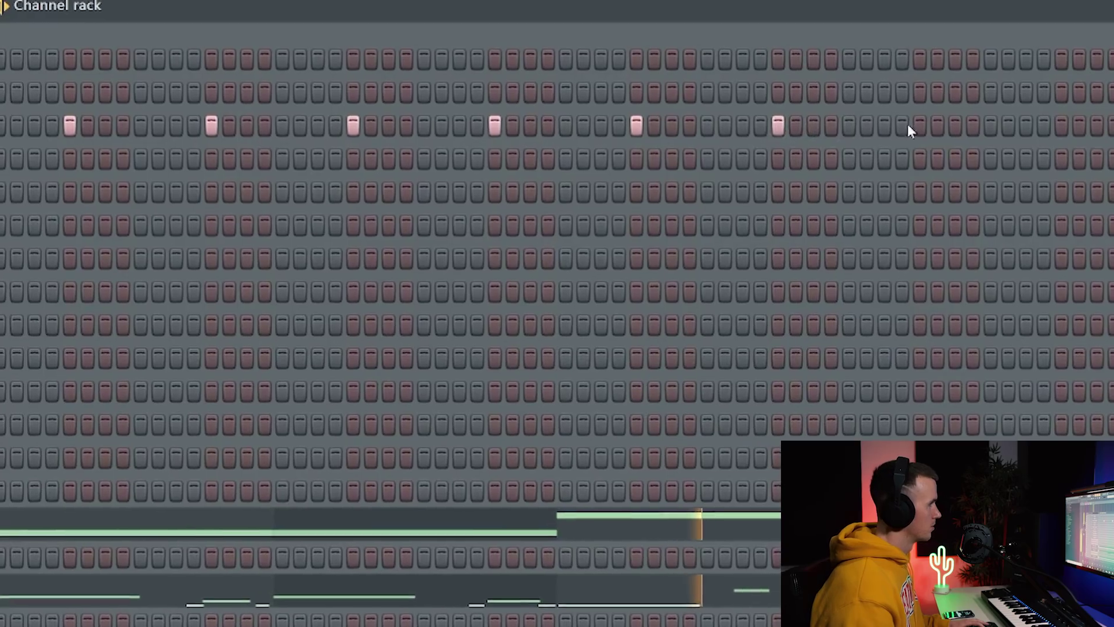
{"action": "left_click", "coordinate": [928, 120]}
{"action": "left_click", "coordinate": [1060, 127]}
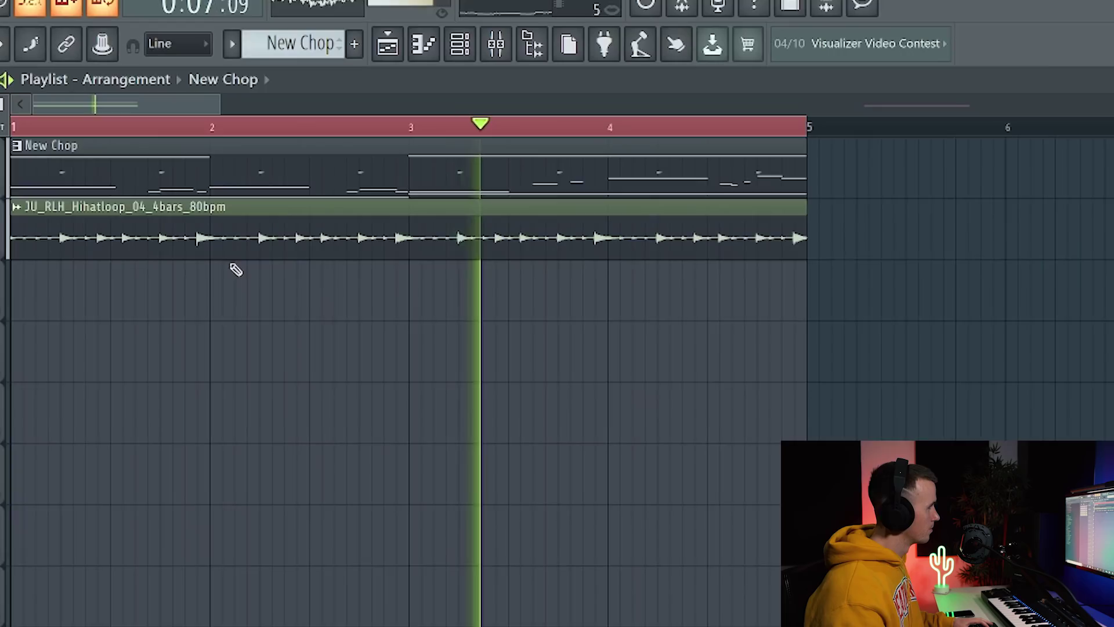
Step: Add the Perfect Rap Kick 3 sample to the channel rack
{"action": "scroll", "coordinate": [400, 243], "scroll_direction": "up", "scroll_amount": 3}
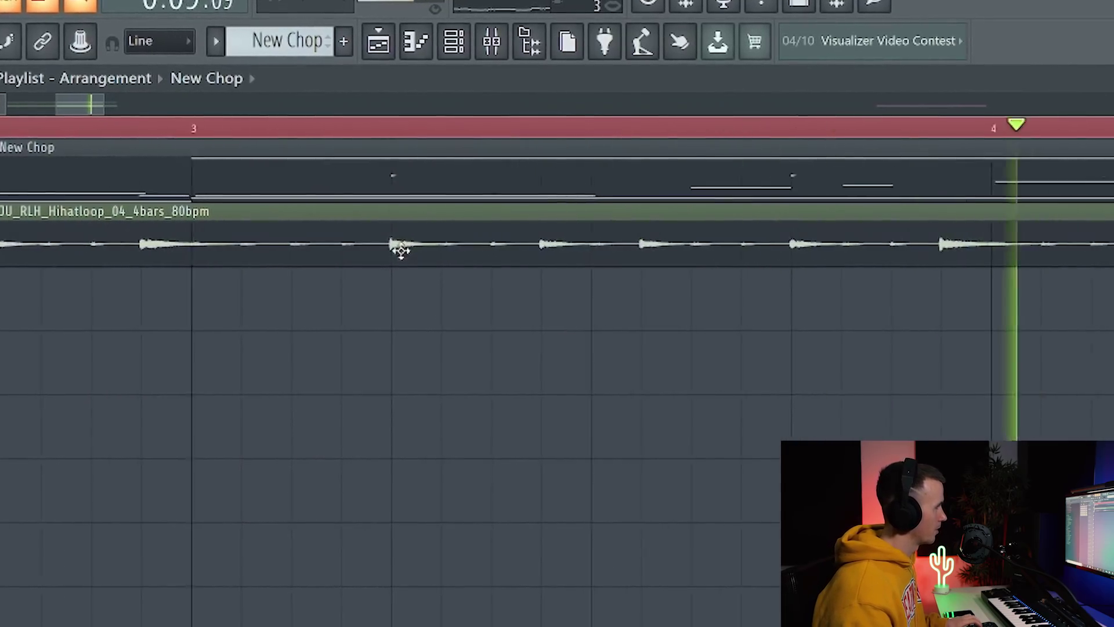
{"action": "scroll", "coordinate": [928, 283], "scroll_direction": "down", "scroll_amount": 3}
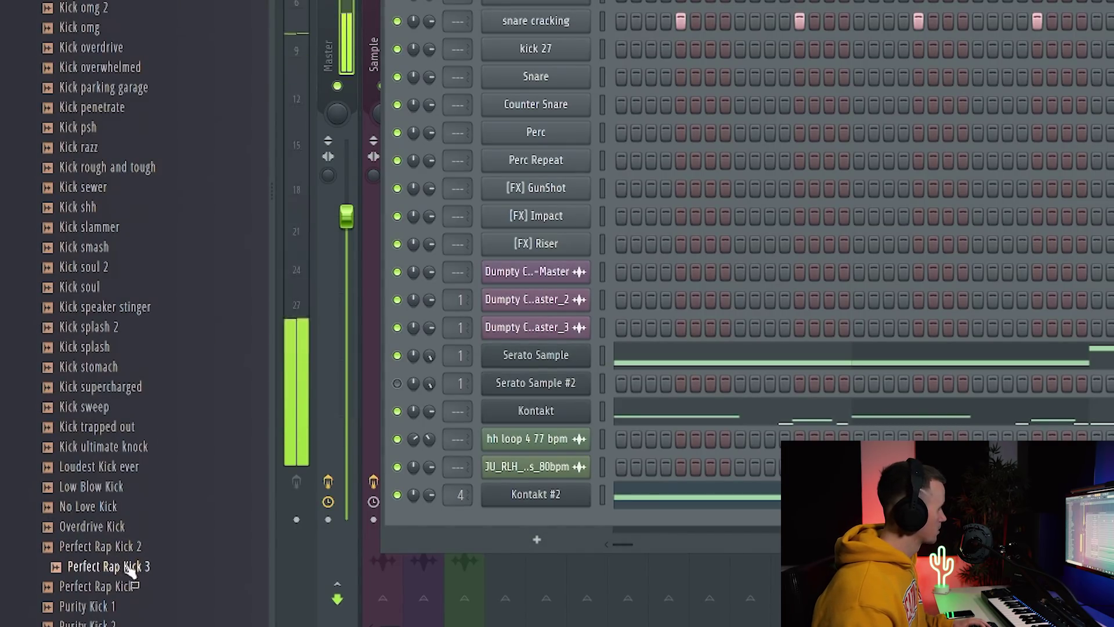
{"action": "left_click_drag", "start_coordinate": [135, 572], "coordinate": [303, 113]}
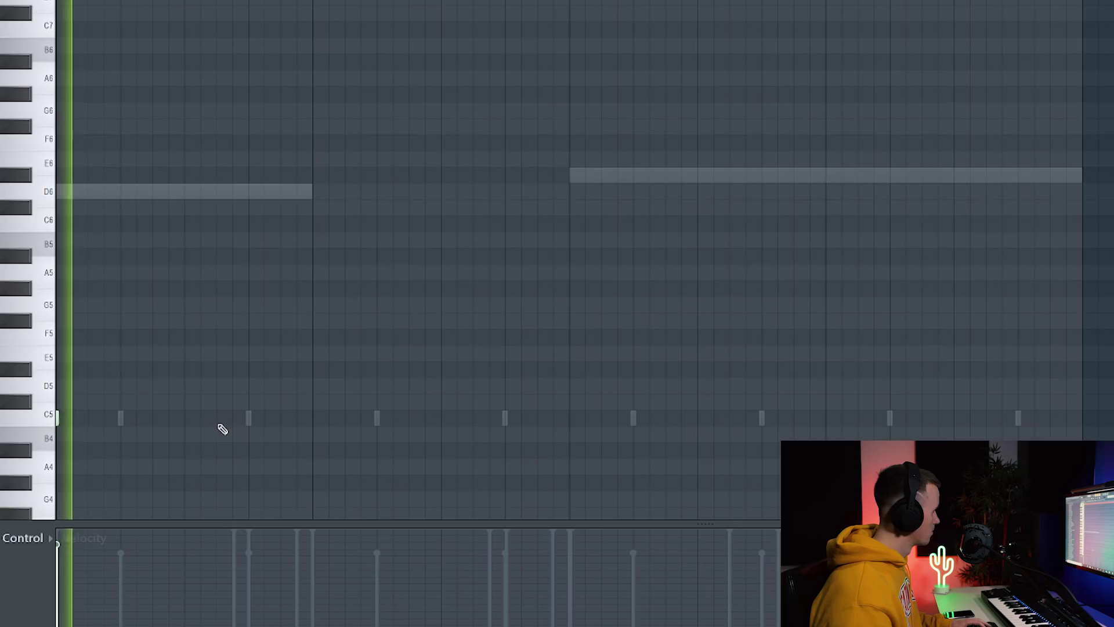
Step: Place C5 kick notes on steps 12, 14, 17, 27, 32, 33 and 35, working around the snare hits
{"action": "left_click", "coordinate": [239, 411]}
{"action": "left_click", "coordinate": [286, 401]}
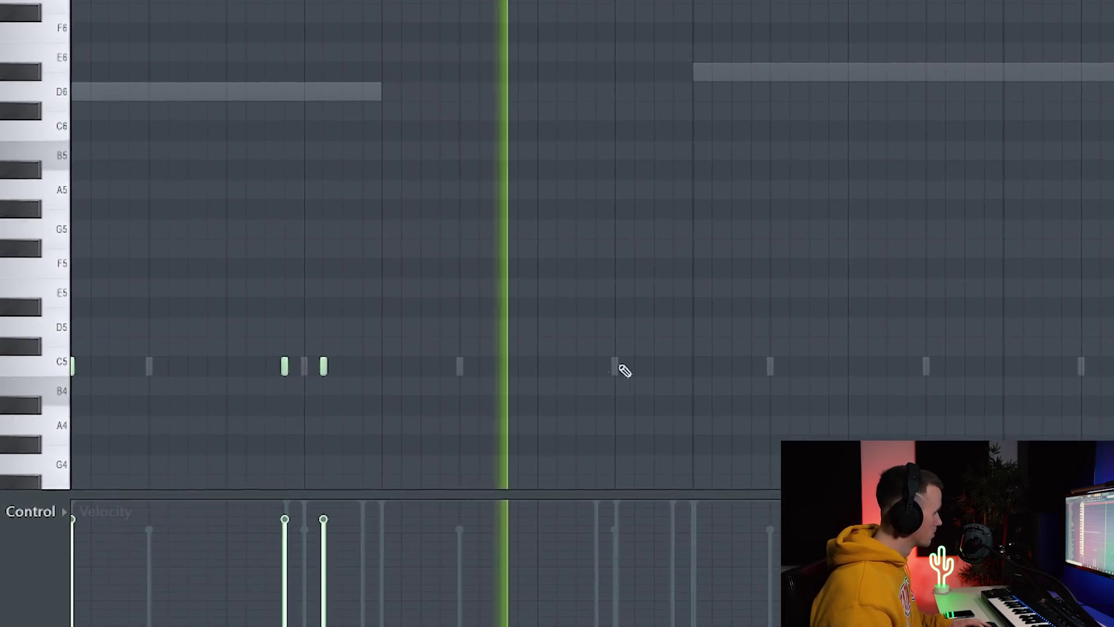
{"action": "scroll", "coordinate": [459, 277], "scroll_direction": "down", "scroll_amount": 1}
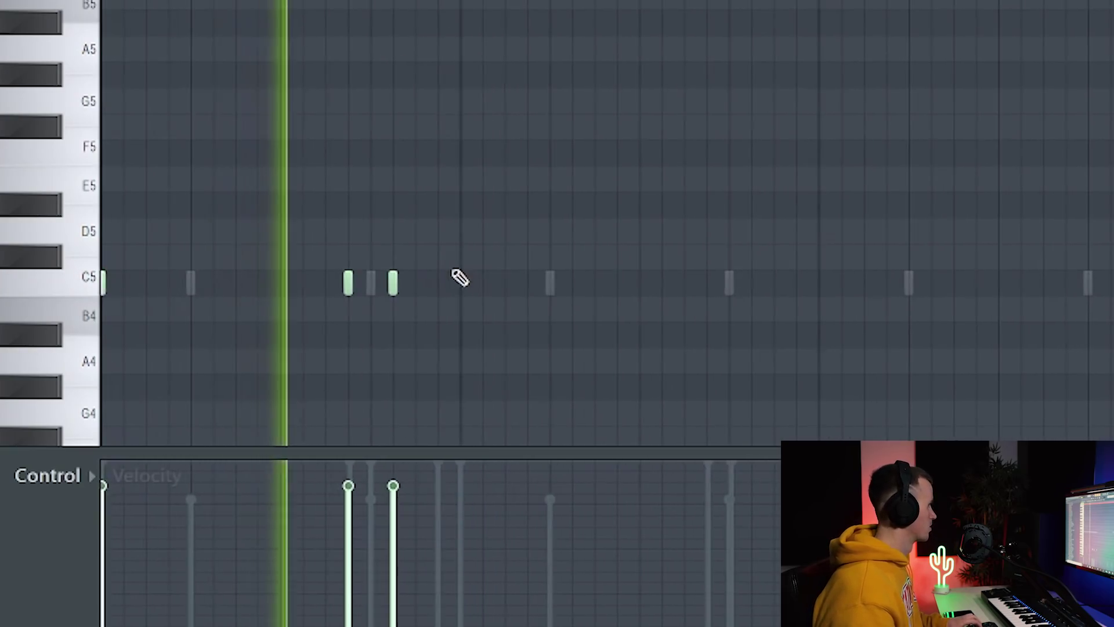
{"action": "left_click", "coordinate": [462, 283]}
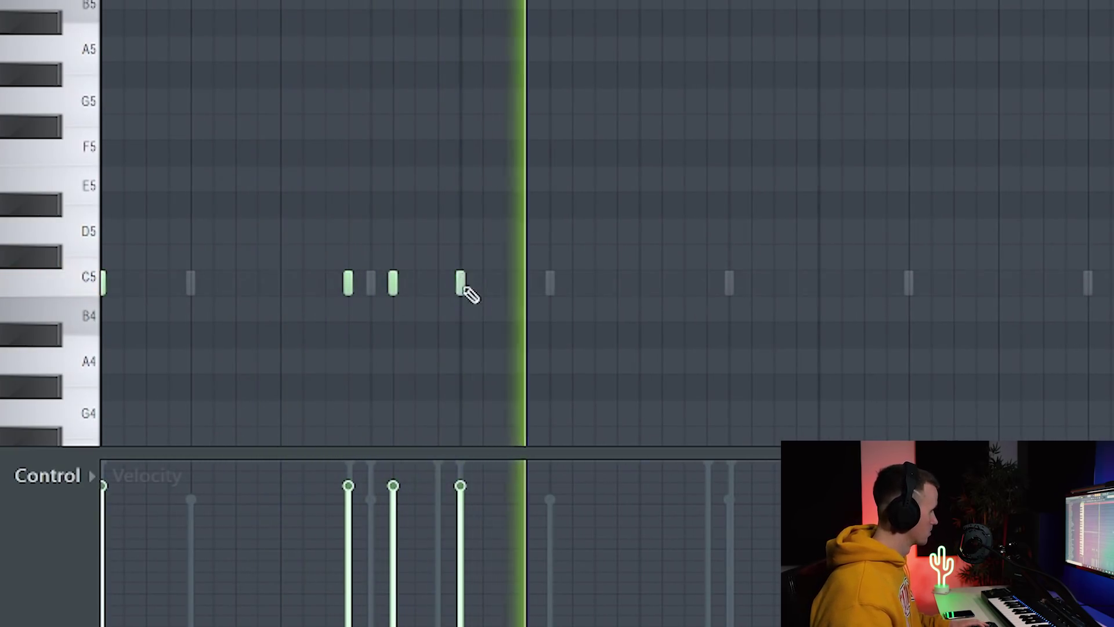
{"action": "left_click", "coordinate": [685, 283]}
{"action": "left_click", "coordinate": [791, 283]}
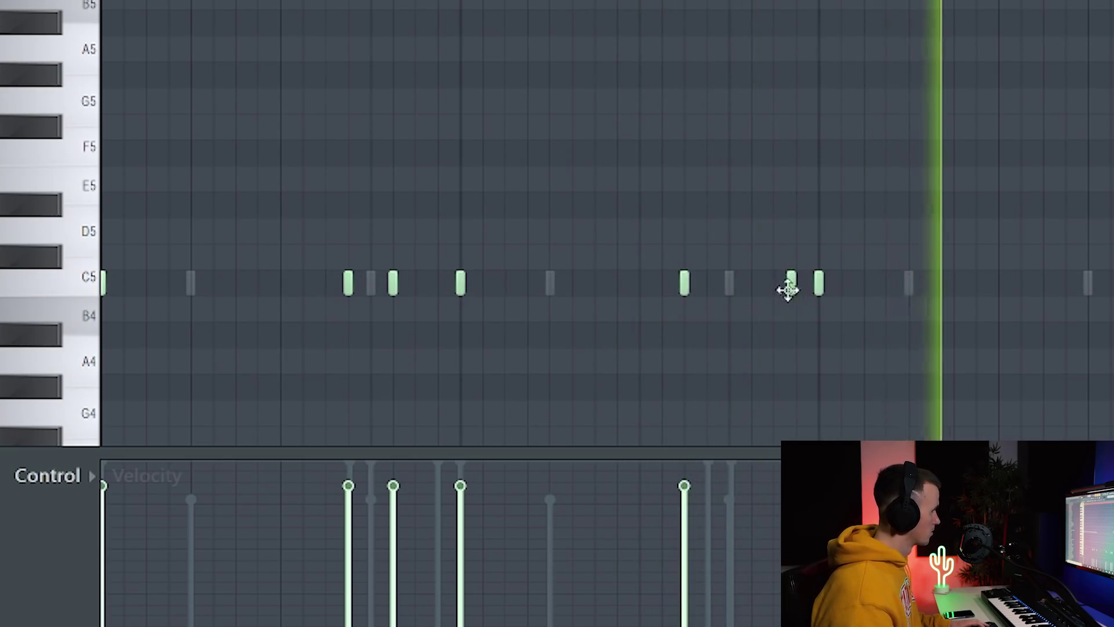
{"action": "scroll", "coordinate": [308, 334], "scroll_direction": "up", "scroll_amount": 4}
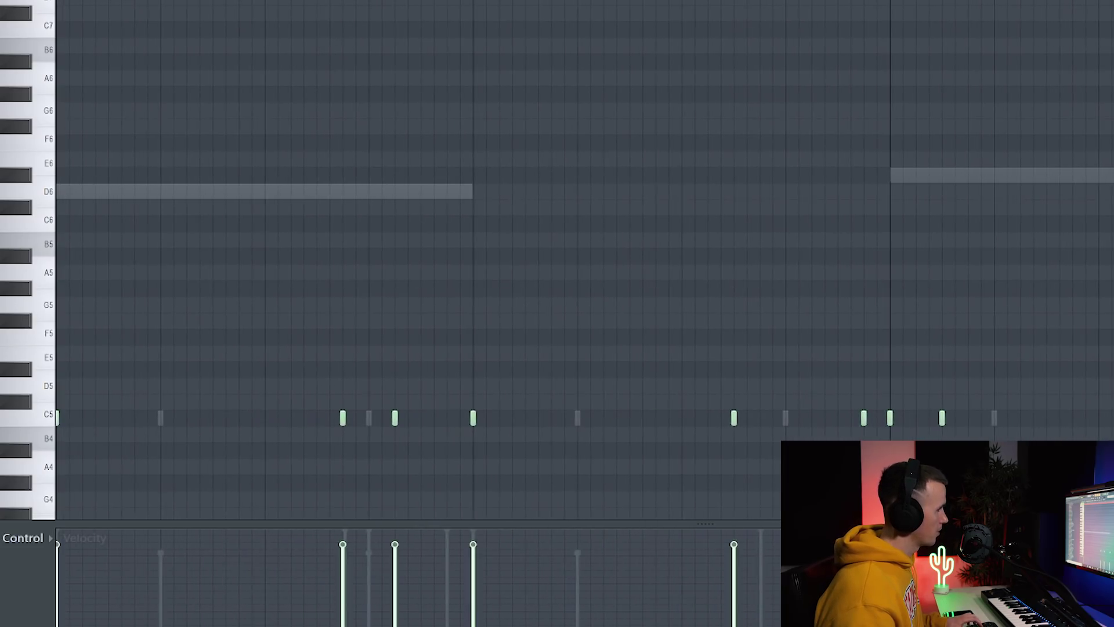
Step: Lower the velocity of the kick just before bar 3 and move the kick after the downbeat one step earlier, to step 34
{"action": "scroll", "coordinate": [883, 290], "scroll_direction": "up", "scroll_amount": 3}
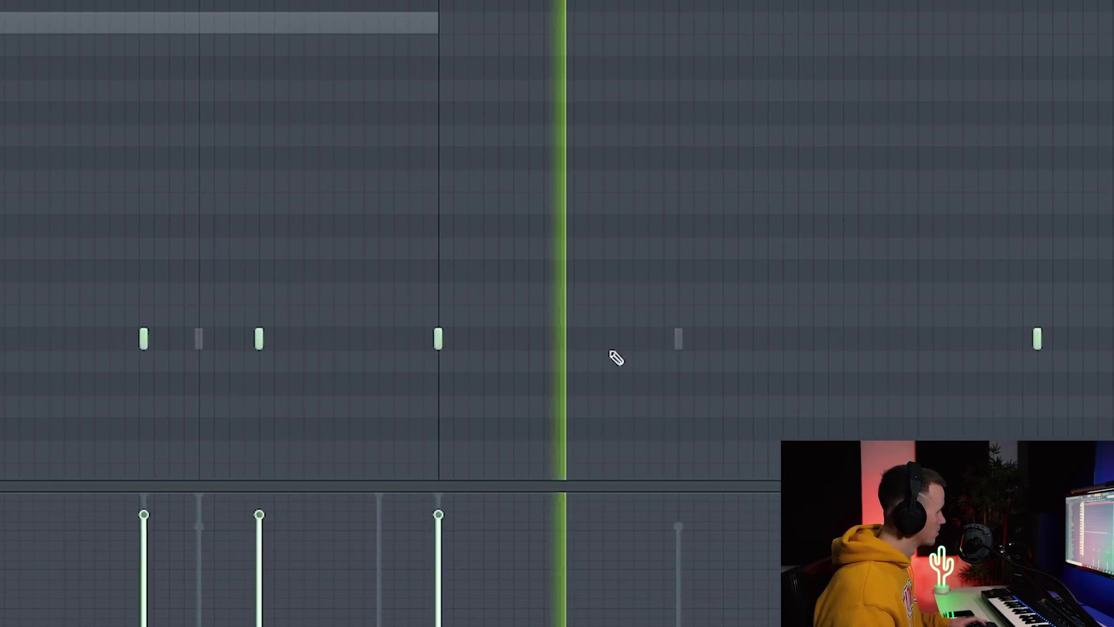
{"action": "scroll", "coordinate": [1002, 388], "scroll_direction": "down", "scroll_amount": 2}
{"action": "scroll", "coordinate": [961, 393], "scroll_direction": "up", "scroll_amount": 3}
{"action": "scroll", "coordinate": [952, 393], "scroll_direction": "down", "scroll_amount": 4}
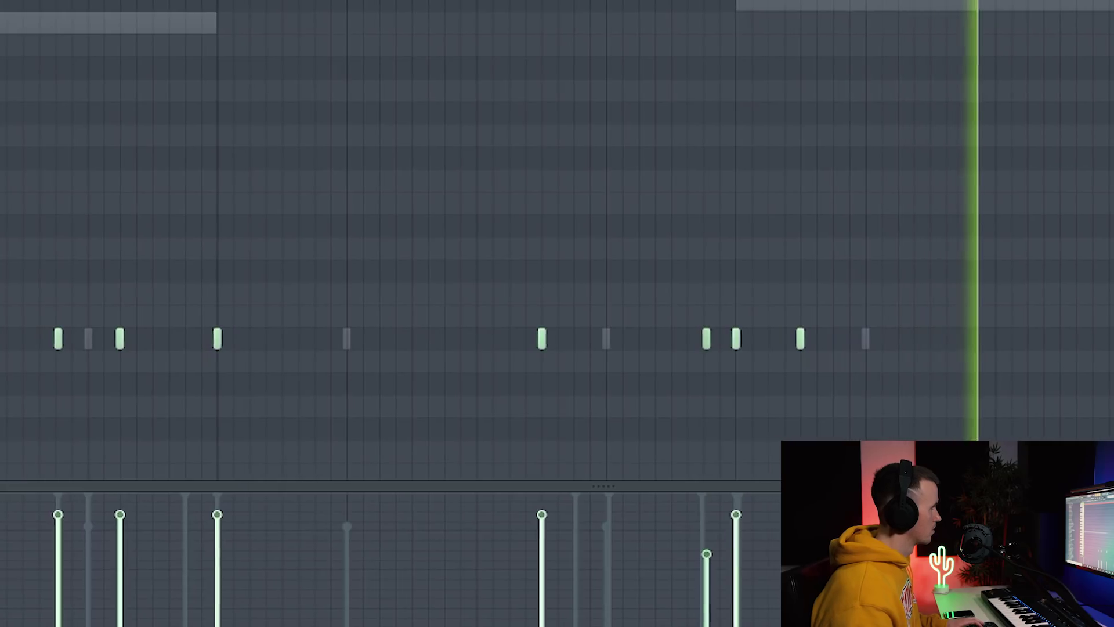
{"action": "left_click_drag", "start_coordinate": [778, 342], "coordinate": [749, 346]}
{"action": "scroll", "coordinate": [760, 339], "scroll_direction": "down", "scroll_amount": 2}
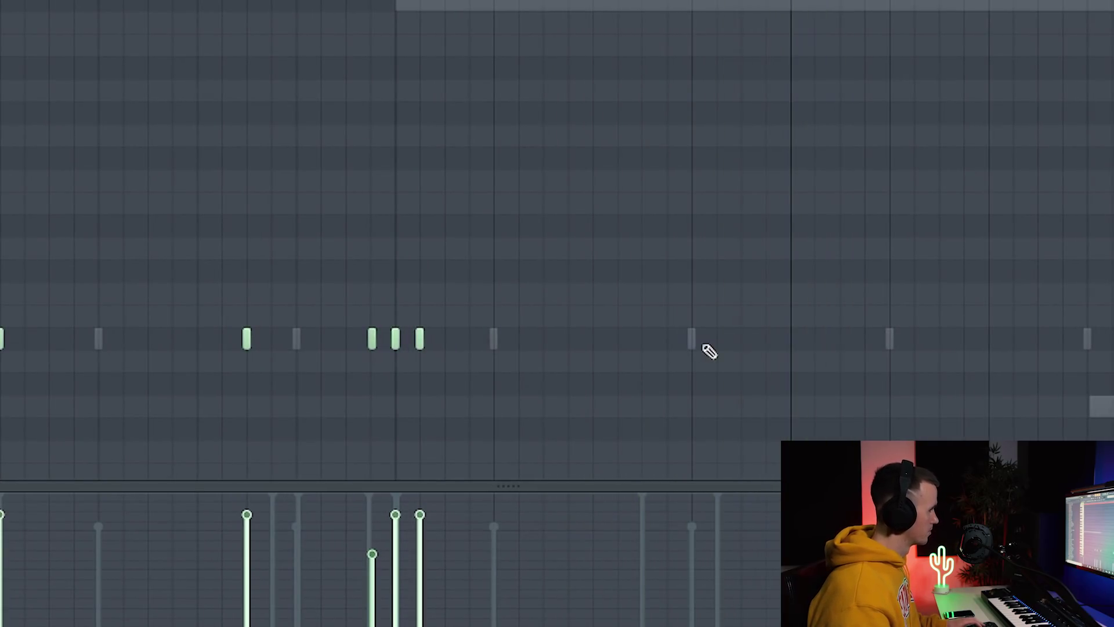
Step: Duplicate the first two bars of kick notes into bars 3 and 4, adding extra kicks on steps 56 and 62
{"action": "key", "text": "ctrl+a"}
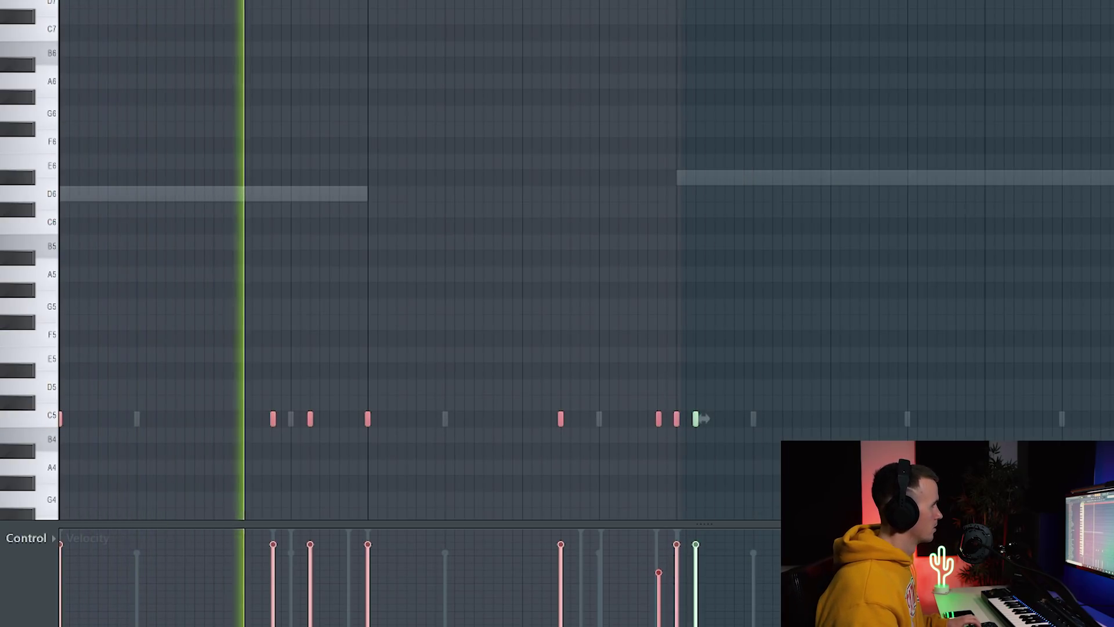
{"action": "key", "text": "ctrl+b"}
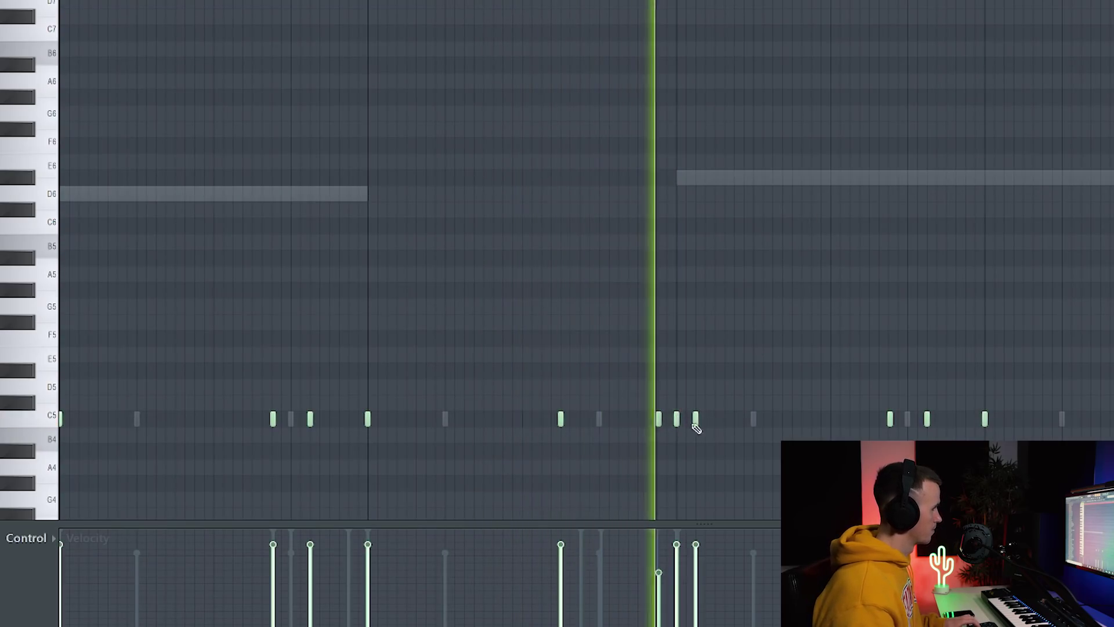
{"action": "scroll", "coordinate": [732, 429], "scroll_direction": "down", "scroll_amount": 3}
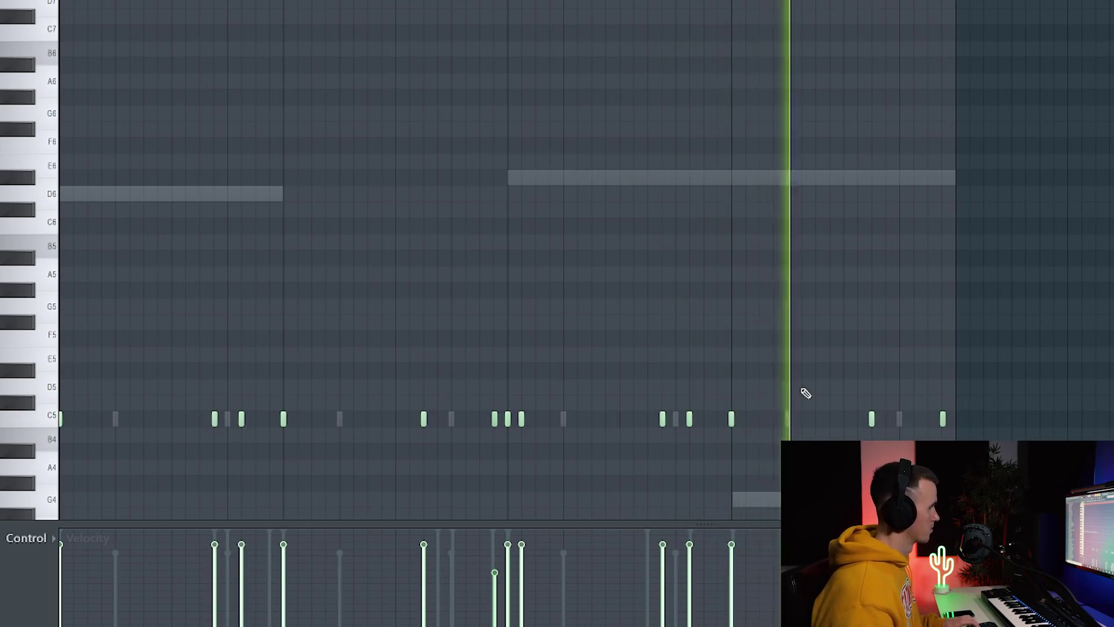
{"action": "scroll", "coordinate": [806, 393], "scroll_direction": "down", "scroll_amount": 2}
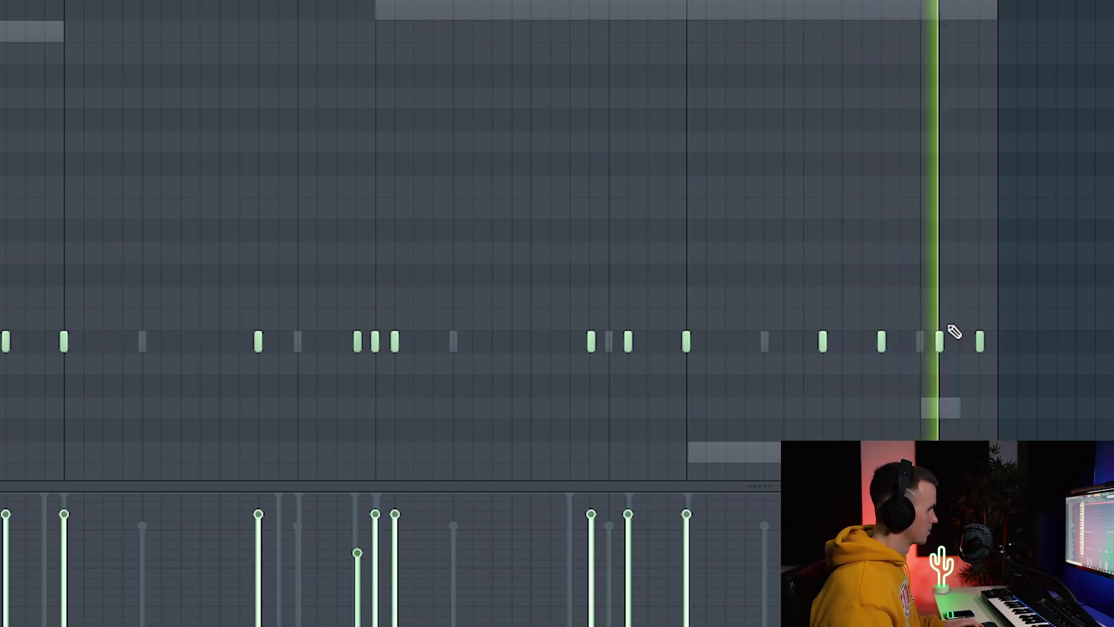
{"action": "scroll", "coordinate": [600, 212], "scroll_direction": "down", "scroll_amount": 2, "text": "ctrl"}
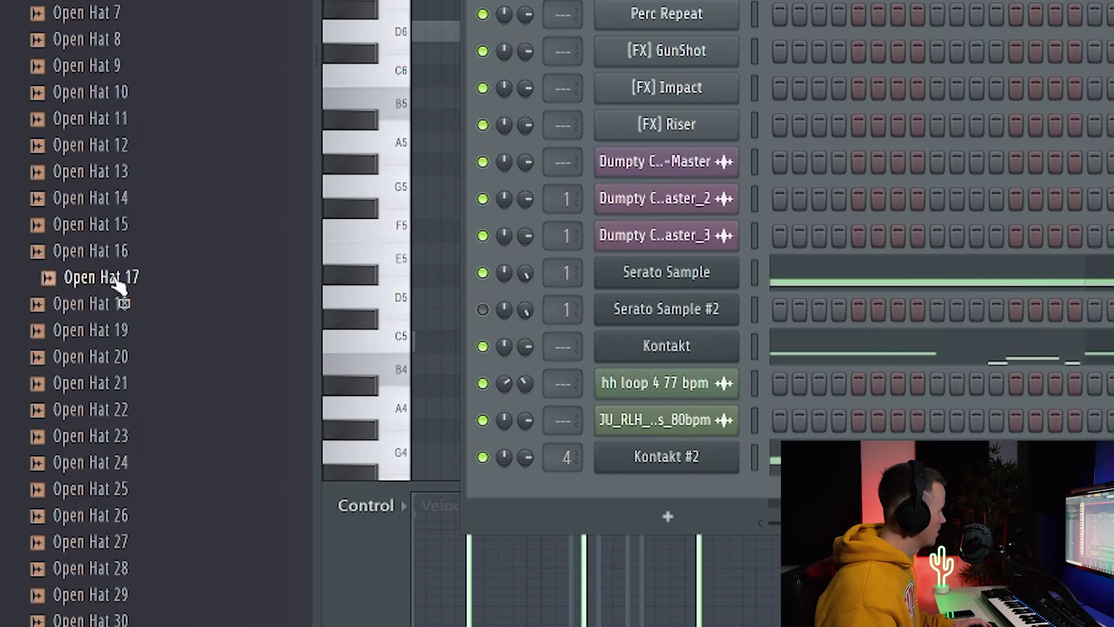
Step: Load the Open Hat 17 sample into the channel rack and enable its volume envelope with full hold and a short release
{"action": "left_click_drag", "start_coordinate": [119, 284], "coordinate": [671, 0]}
{"action": "left_click_drag", "start_coordinate": [248, 185], "coordinate": [249, 186]}
{"action": "left_click", "coordinate": [99, 72]}
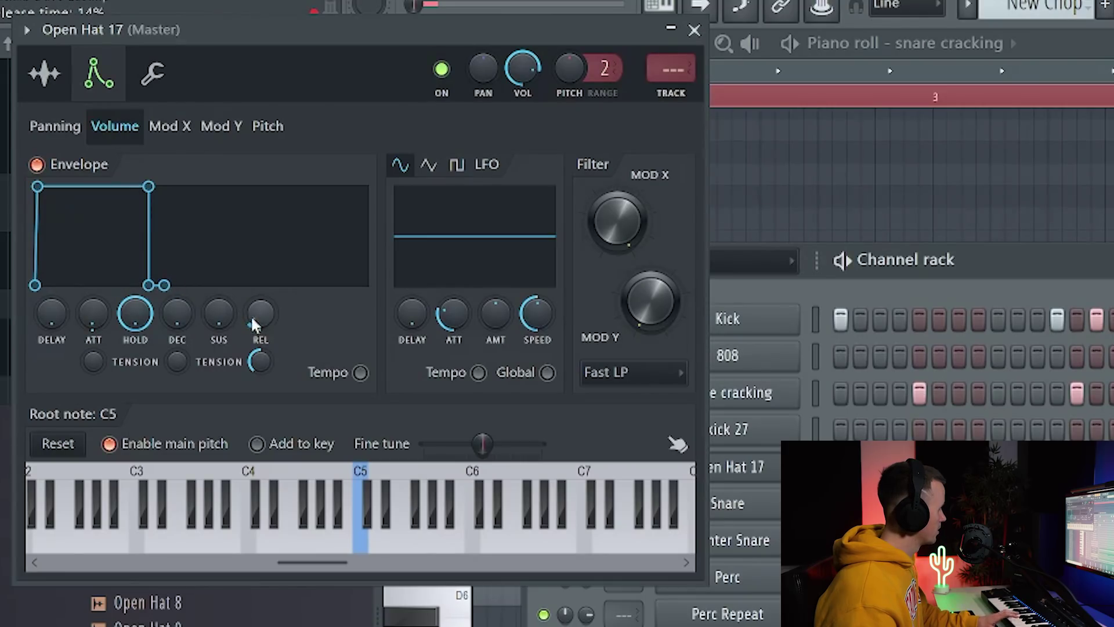
{"action": "left_click_drag", "start_coordinate": [271, 312], "coordinate": [269, 310]}
{"action": "left_click", "coordinate": [694, 30]}
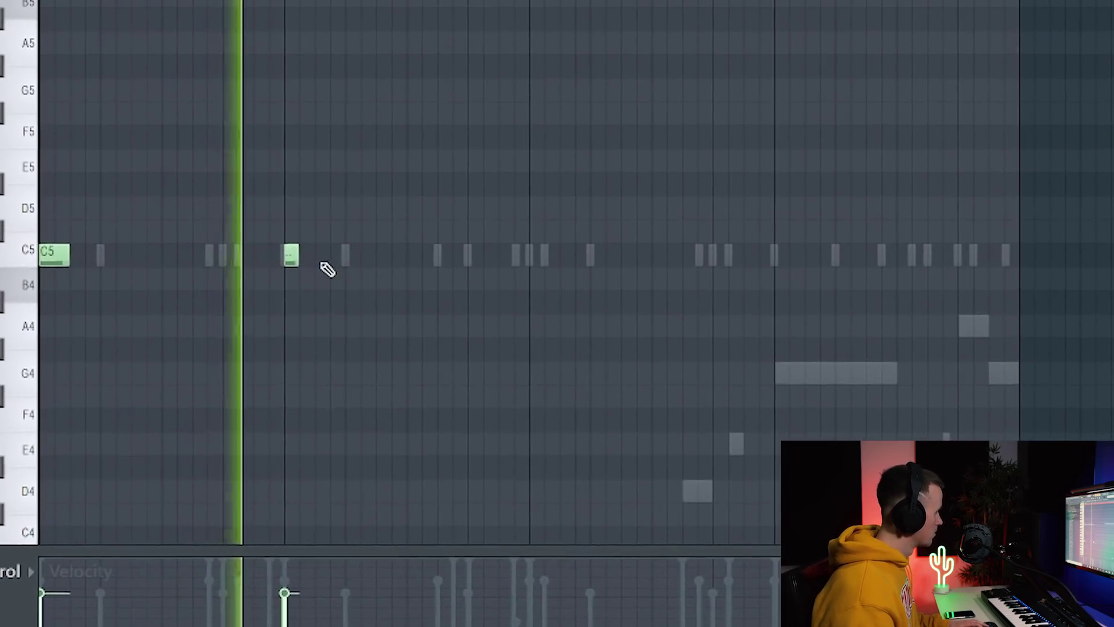
Step: Place C5 open-hat notes on steps 29, 53 and 61 of the four-bar pattern
{"action": "left_click", "coordinate": [463, 265]}
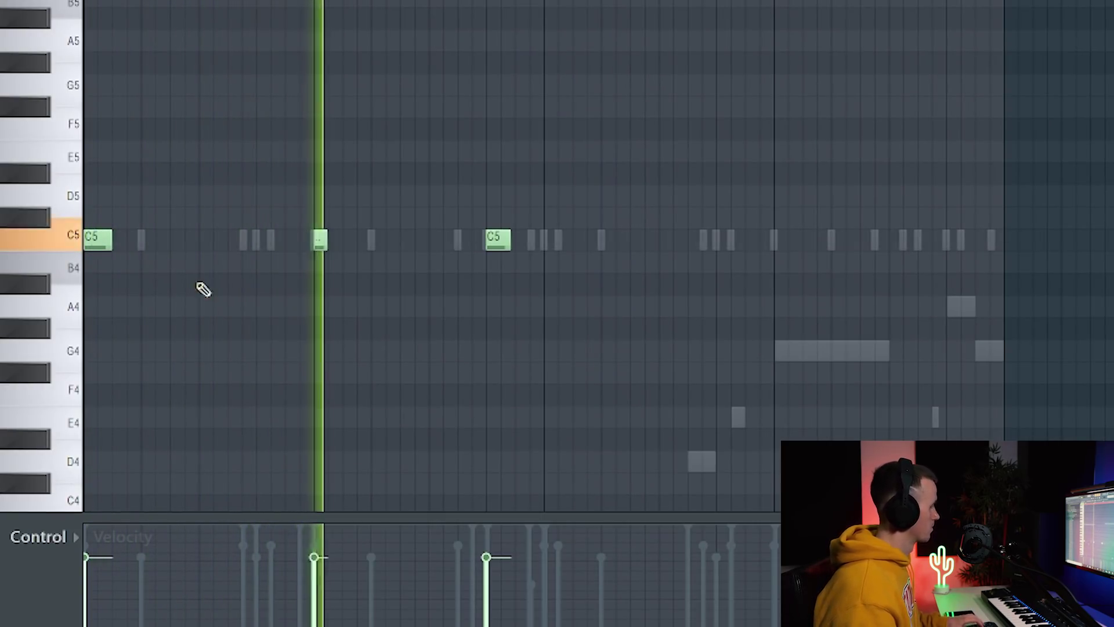
{"action": "scroll", "coordinate": [556, 250], "scroll_direction": "up", "scroll_amount": 2}
{"action": "left_click", "coordinate": [543, 240]}
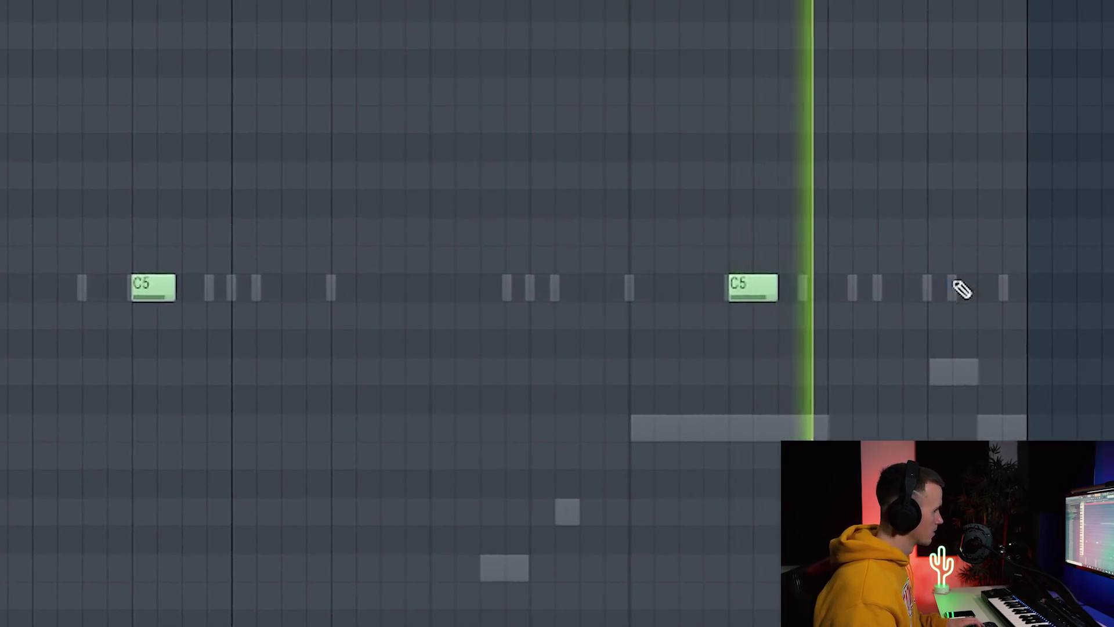
{"action": "left_click", "coordinate": [944, 285]}
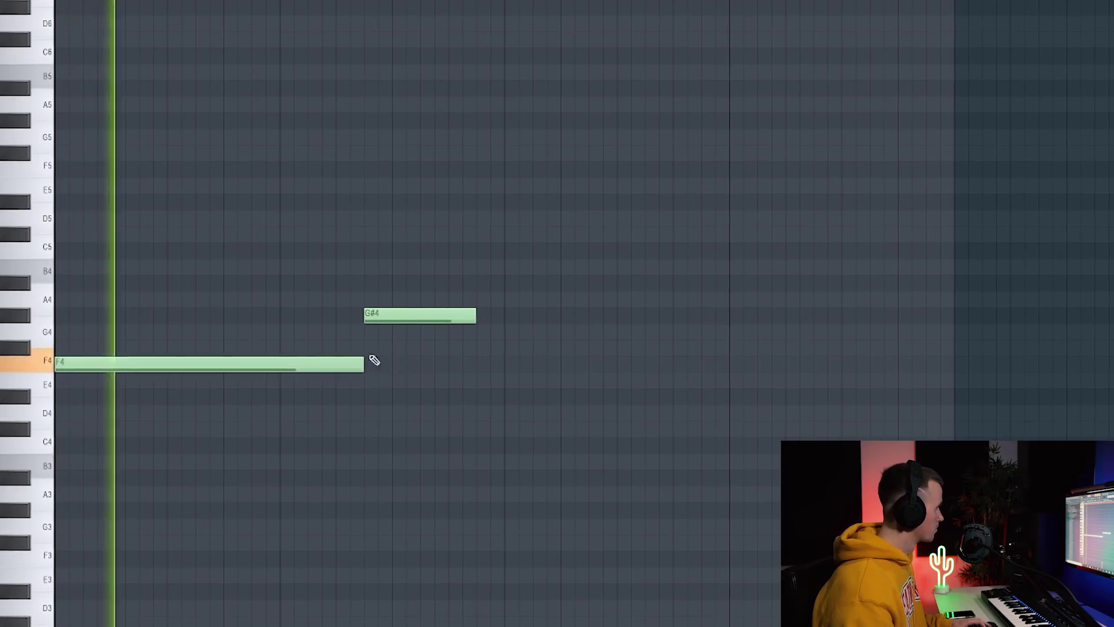
Step: Shorten the F4 note to meet the G#4, lengthen the G#4 to bar 3, and add a second F4 reaching the pattern's end
{"action": "left_click_drag", "start_coordinate": [363, 364], "coordinate": [348, 364]}
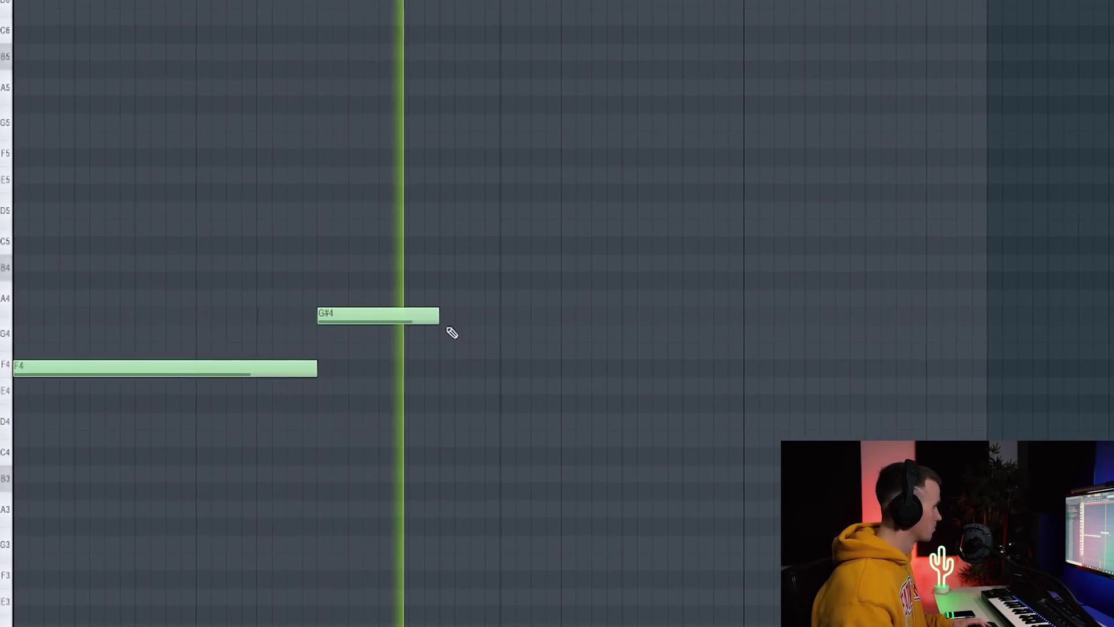
{"action": "left_click_drag", "start_coordinate": [437, 317], "coordinate": [500, 319]}
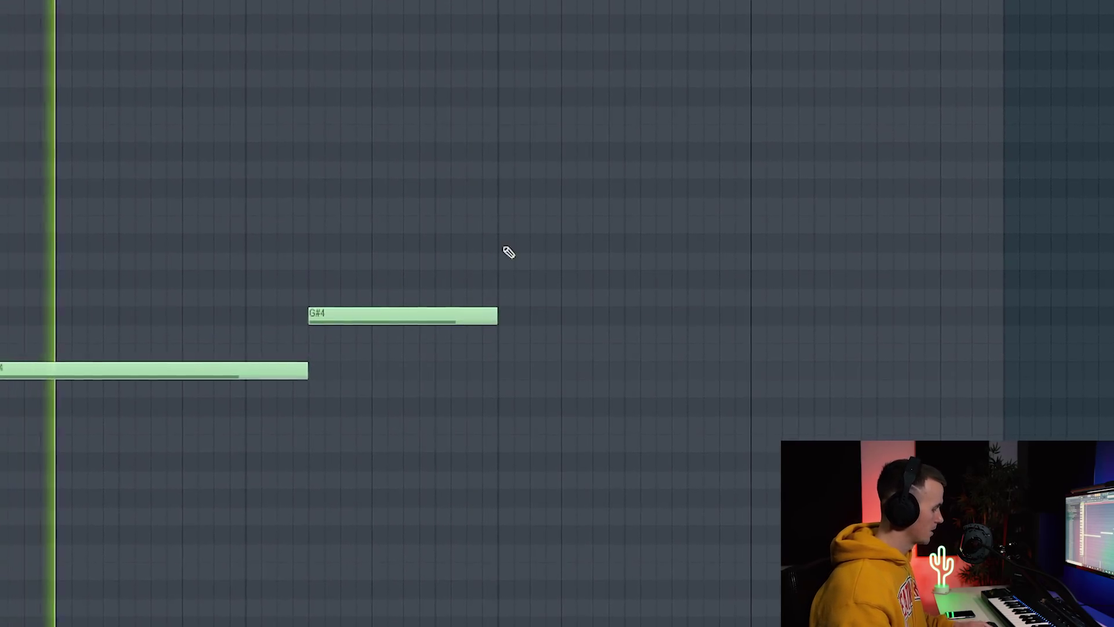
{"action": "left_click", "coordinate": [498, 373]}
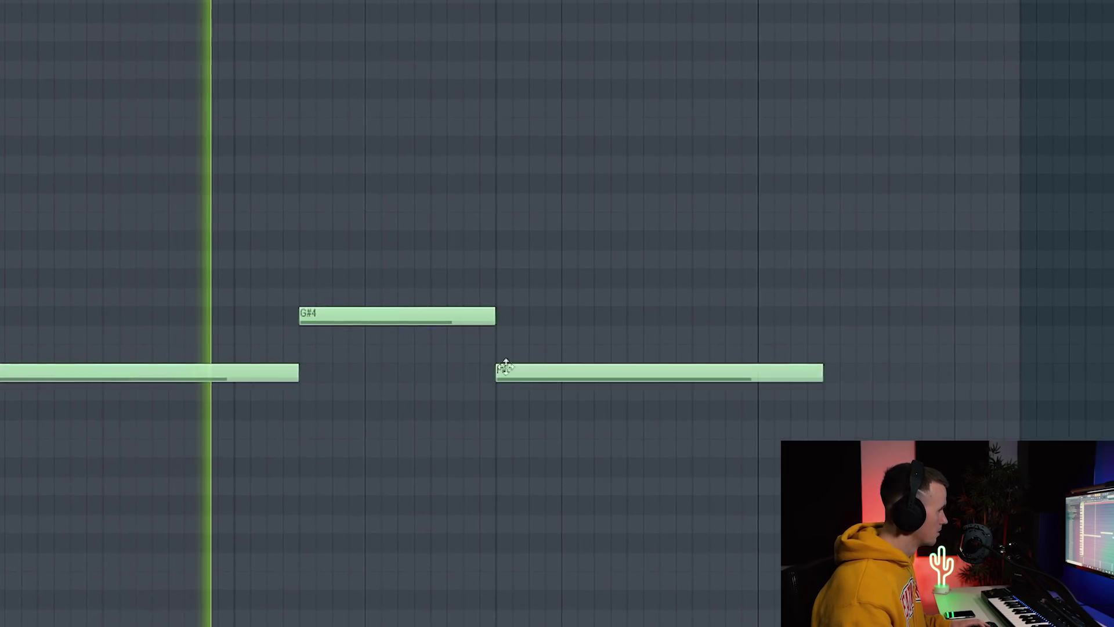
{"action": "left_click_drag", "start_coordinate": [827, 373], "coordinate": [1034, 373]}
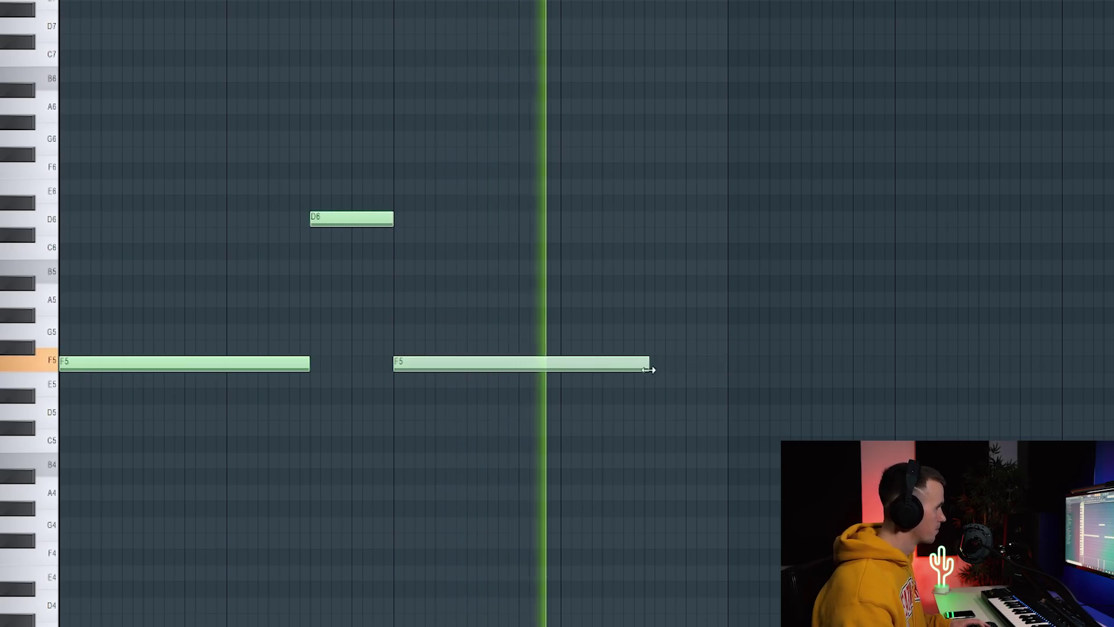
Step: Write the Kontakt #2 flute melody D6, E6, G6, F#6, E6, F#6 across four bars, doubled an octave lower
{"action": "left_click", "coordinate": [652, 219]}
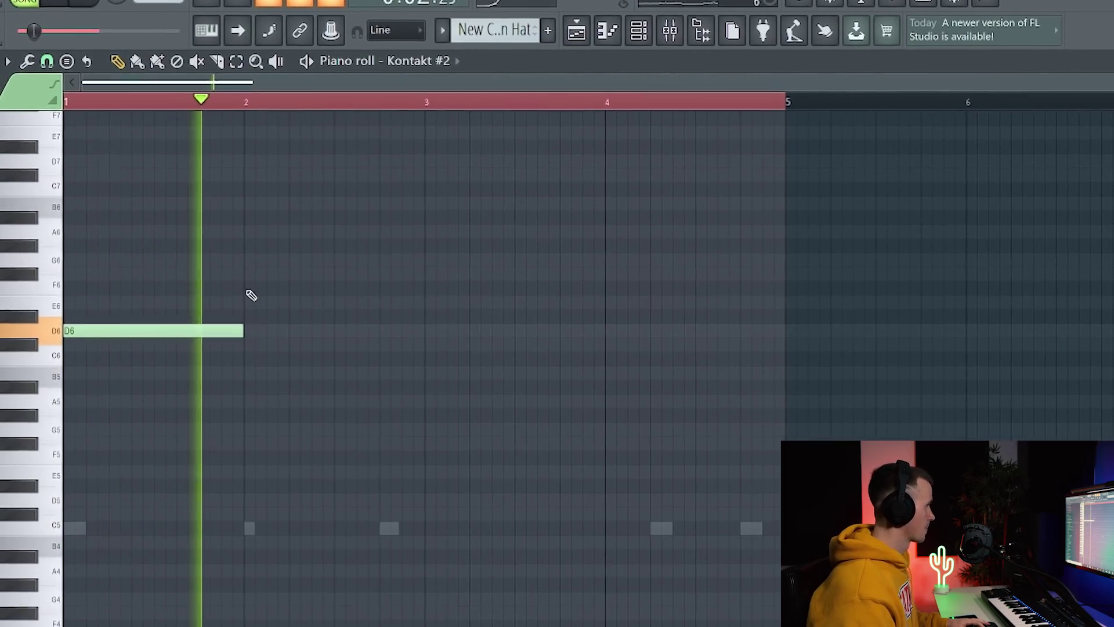
{"action": "left_click", "coordinate": [330, 308]}
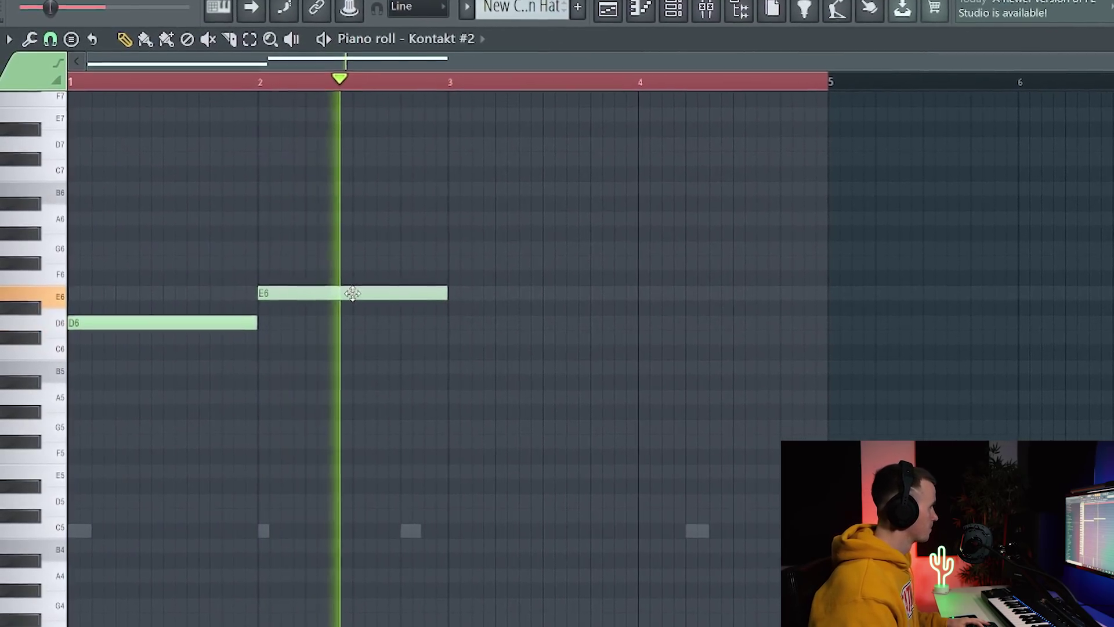
{"action": "left_click", "coordinate": [443, 252]}
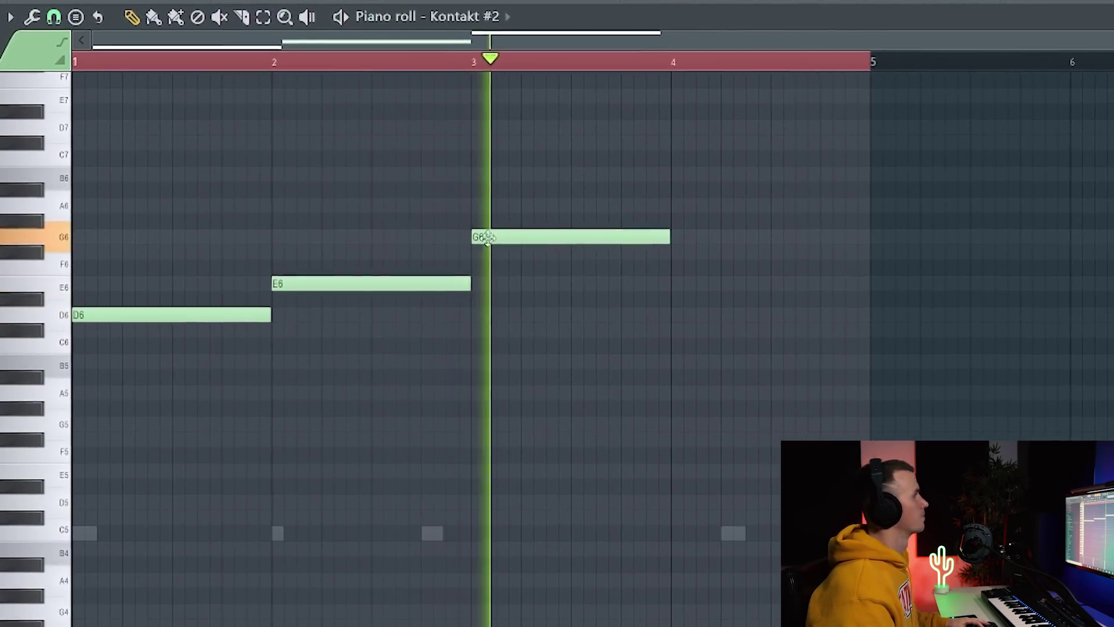
{"action": "left_click", "coordinate": [698, 243]}
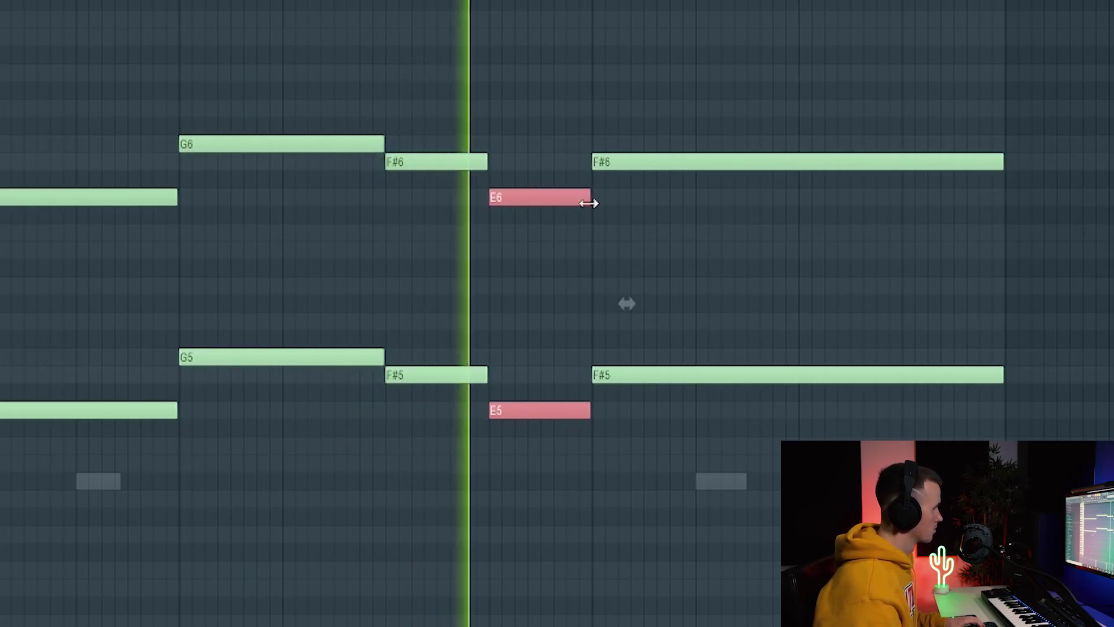
{"action": "scroll", "coordinate": [529, 254], "scroll_direction": "down", "scroll_amount": 3, "text": "ctrl"}
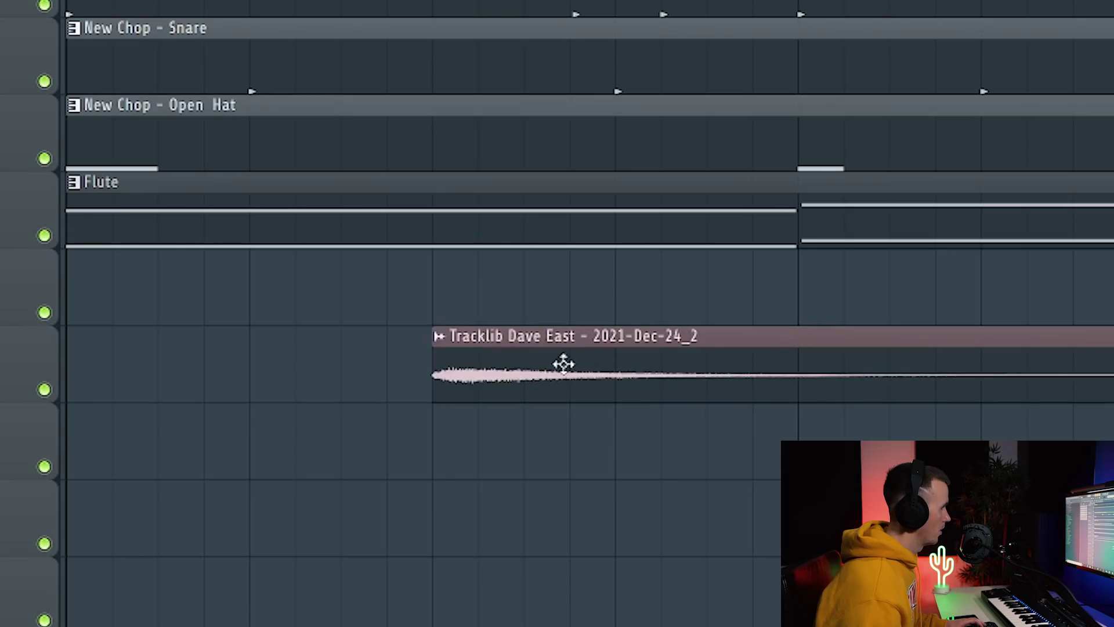
Step: Move the Tracklib Dave East - 2021-Dec-24_2 audio clip to the start of bar 1 and trim it to one bar
{"action": "left_click_drag", "start_coordinate": [562, 363], "coordinate": [92, 326]}
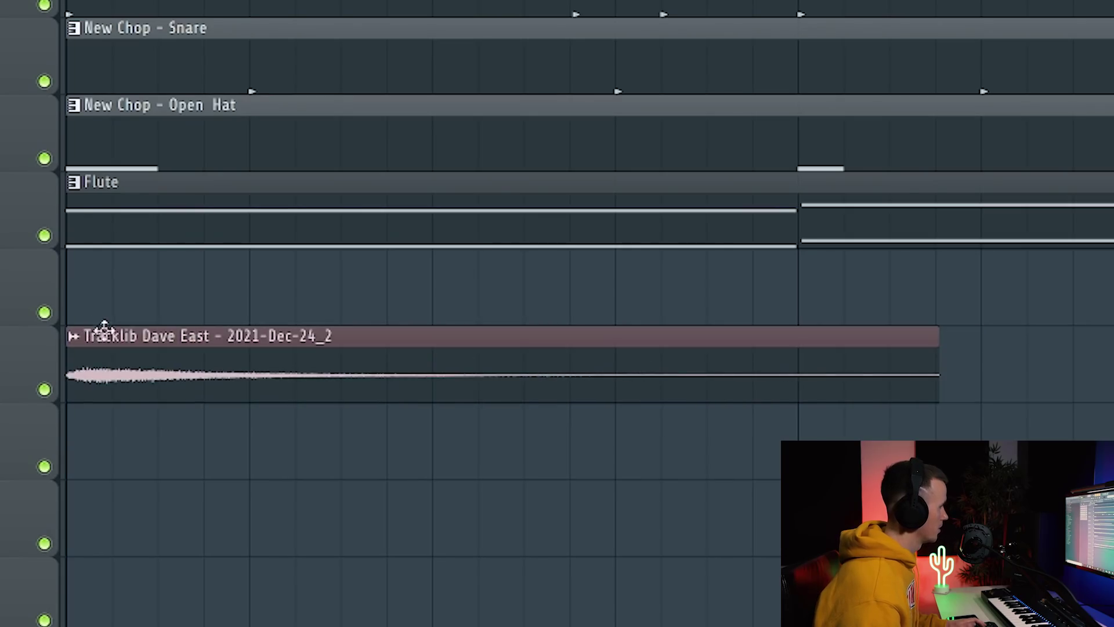
{"action": "key", "text": "space"}
{"action": "scroll", "coordinate": [186, 294], "scroll_direction": "down", "scroll_amount": 2}
{"action": "scroll", "coordinate": [194, 291], "scroll_direction": "down", "scroll_amount": 2}
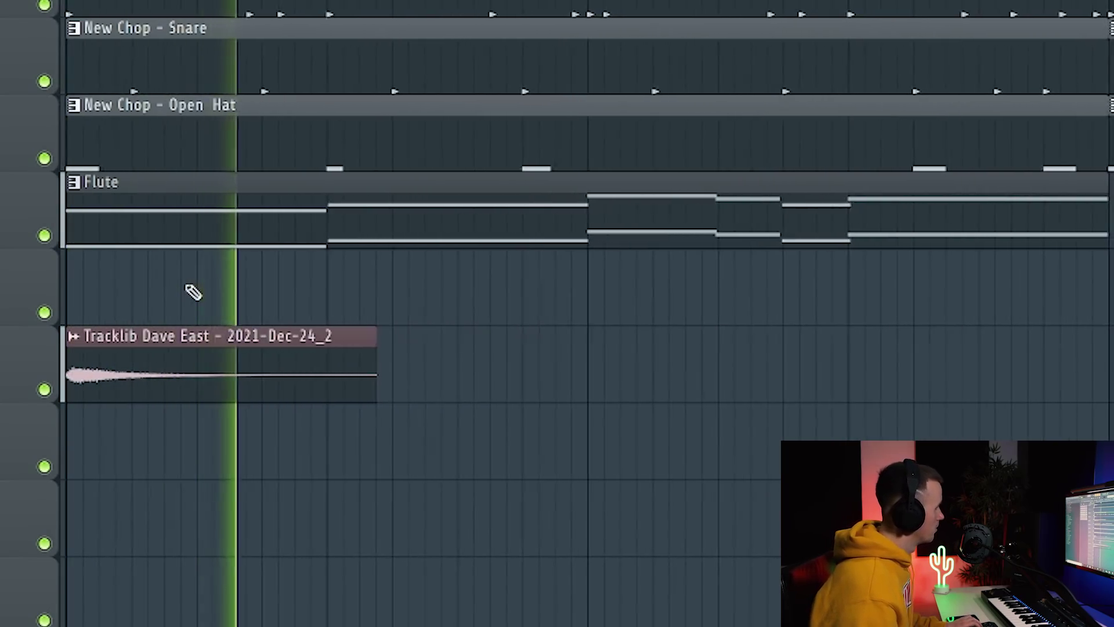
{"action": "left_click_drag", "start_coordinate": [351, 358], "coordinate": [338, 359]}
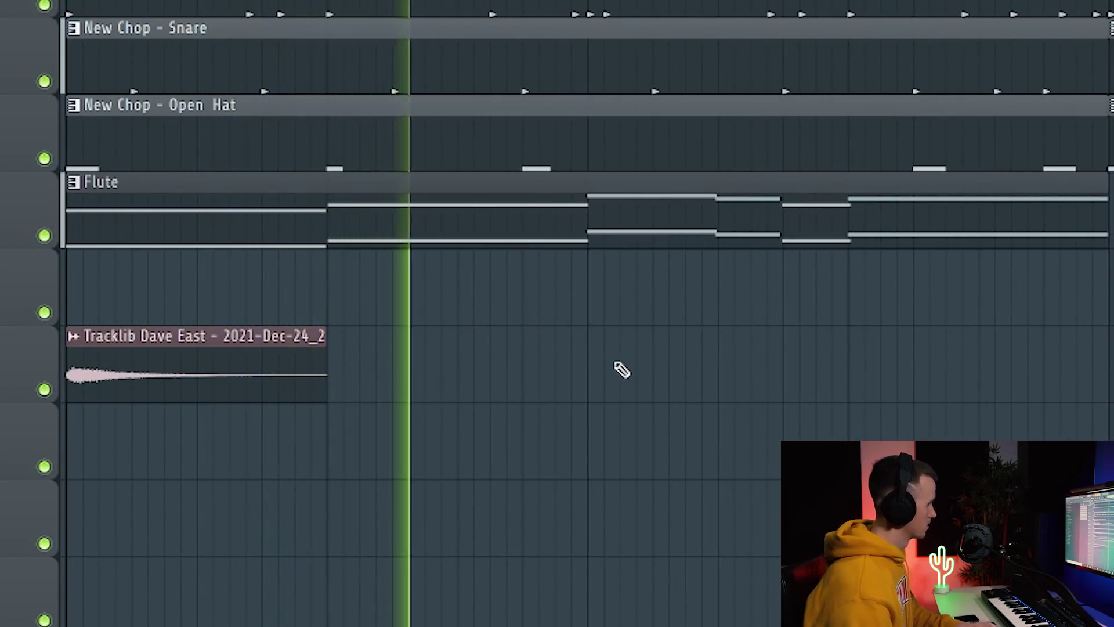
Step: Copy the trimmed audio clip to bar 4, make the copy unique and reverse its sample
{"action": "scroll", "coordinate": [621, 366], "scroll_direction": "down", "scroll_amount": 3}
{"action": "left_click_drag", "start_coordinate": [232, 380], "coordinate": [580, 385]}
{"action": "key", "text": "space"}
{"action": "right_click", "coordinate": [519, 335]}
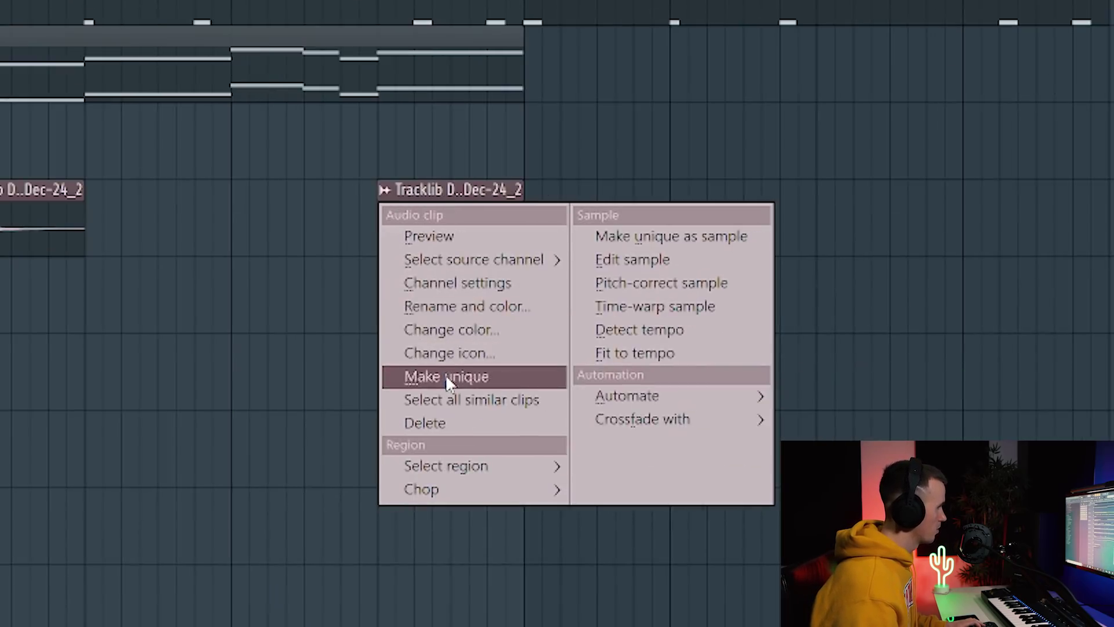
{"action": "left_click", "coordinate": [574, 522]}
{"action": "double_click", "coordinate": [580, 372]}
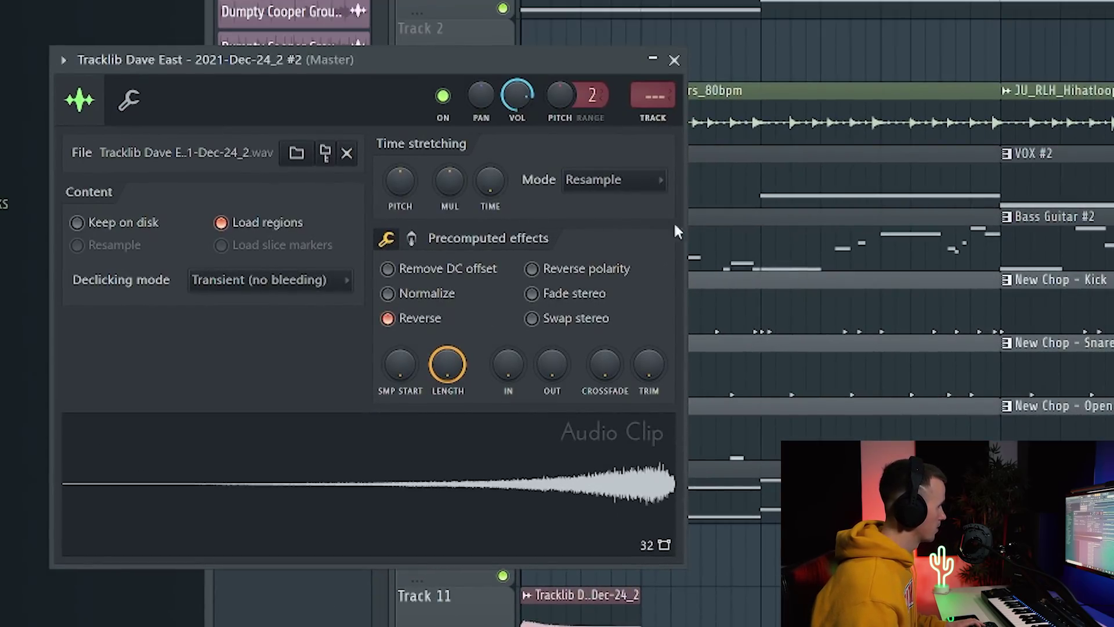
{"action": "left_click", "coordinate": [674, 59]}
Step: Align the reversed clip's peak with the start of bar 5 and cut off the empty tail beyond it
{"action": "left_click_drag", "start_coordinate": [828, 361], "coordinate": [564, 379]}
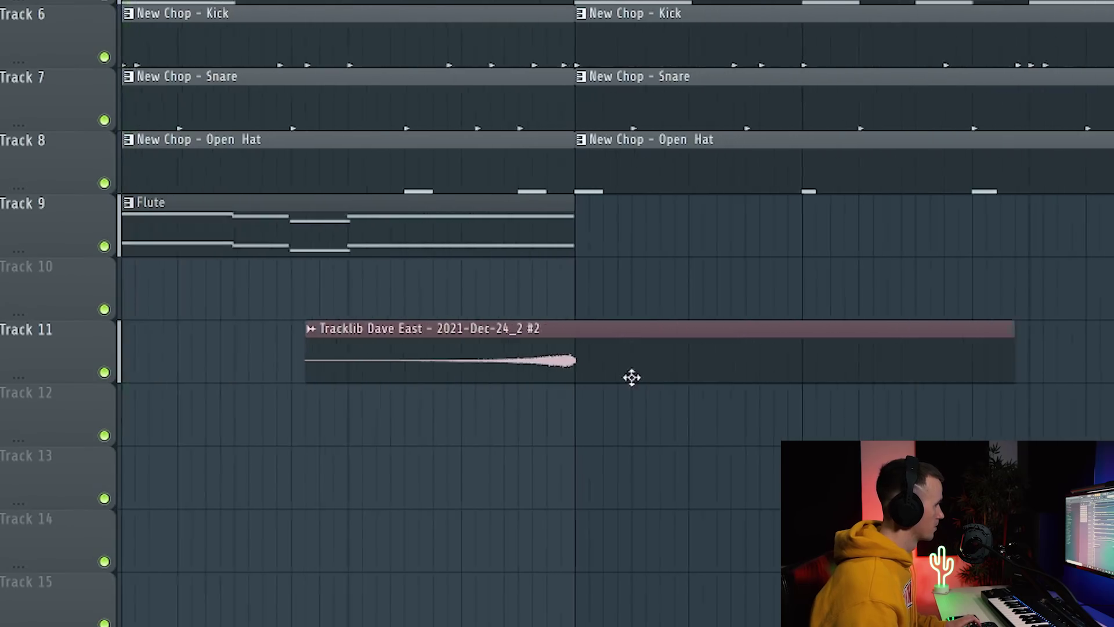
{"action": "scroll", "coordinate": [657, 370], "scroll_direction": "down", "scroll_amount": 2}
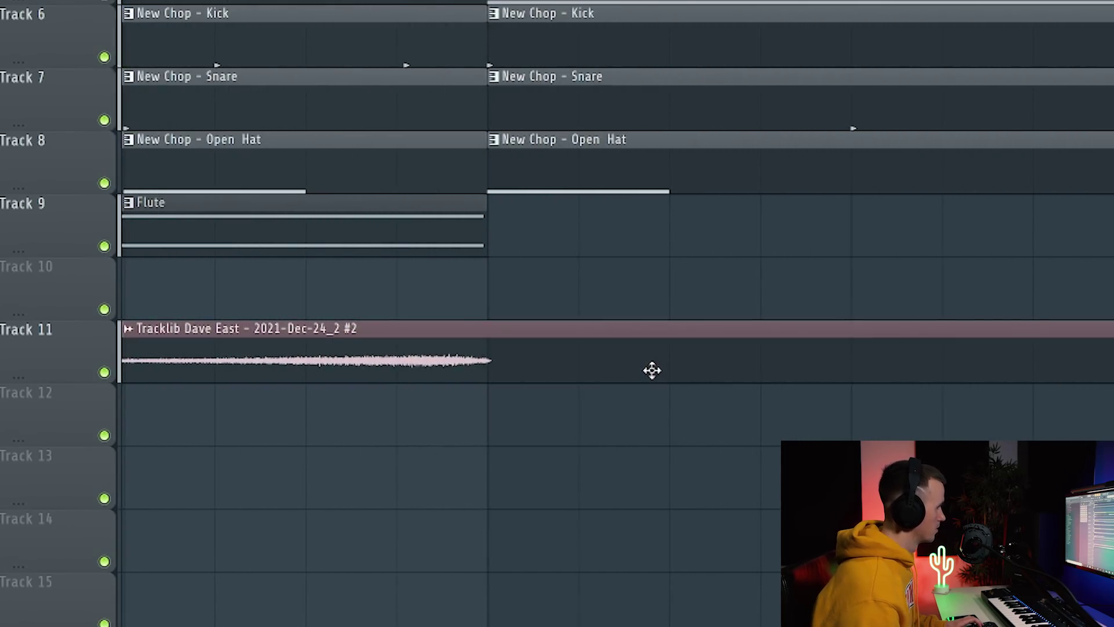
{"action": "left_click", "coordinate": [495, 356]}
{"action": "right_click", "coordinate": [585, 366]}
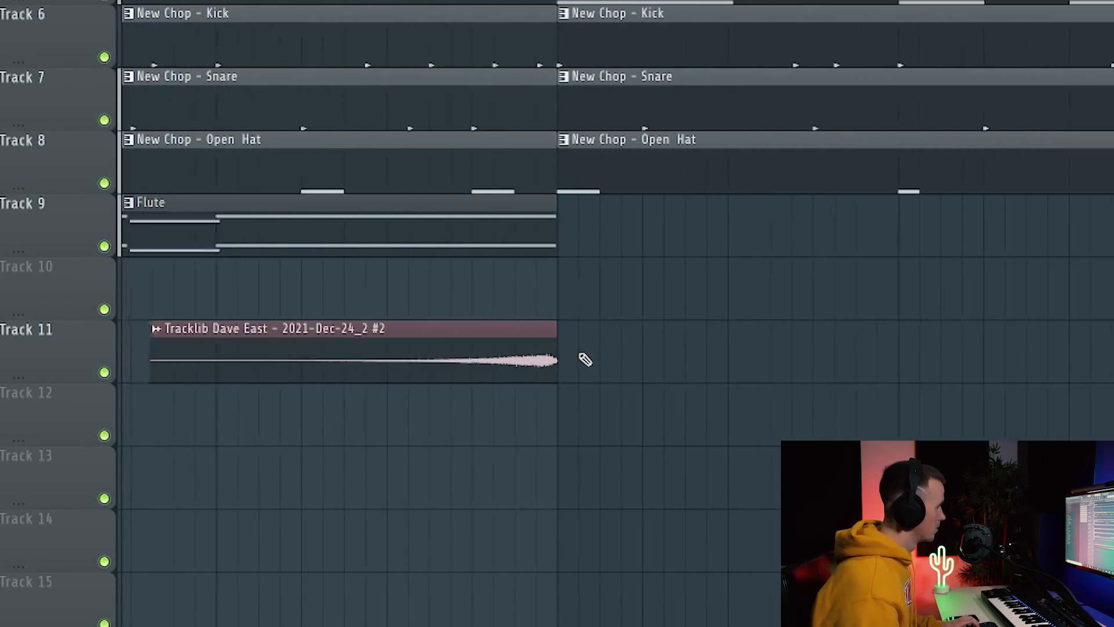
{"action": "key", "text": "space"}
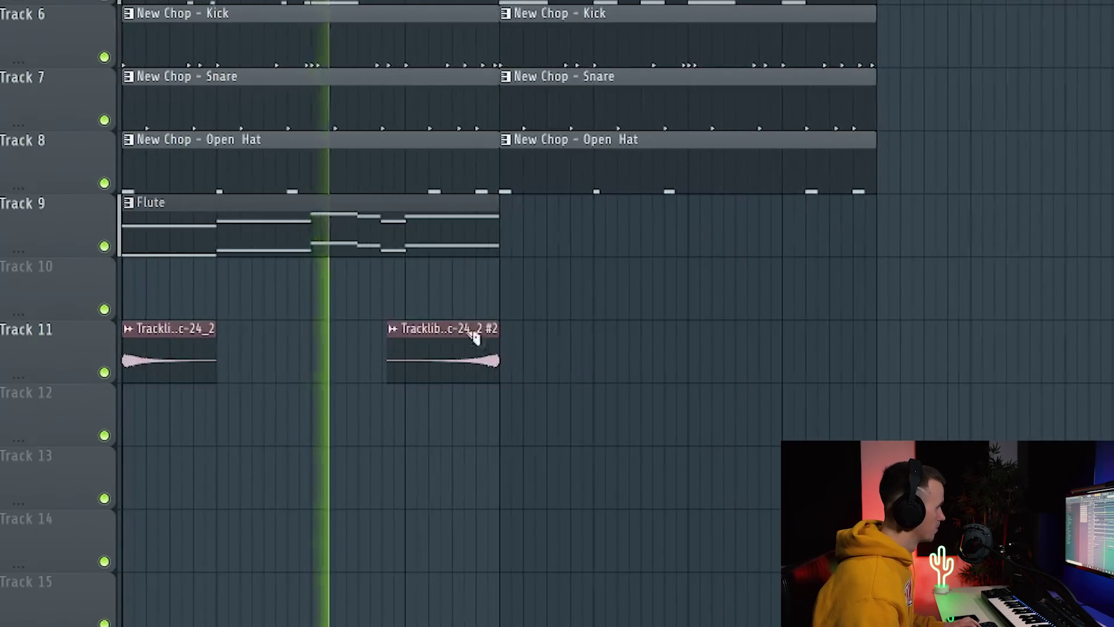
{"action": "left_click_drag", "start_coordinate": [413, 349], "coordinate": [413, 348]}
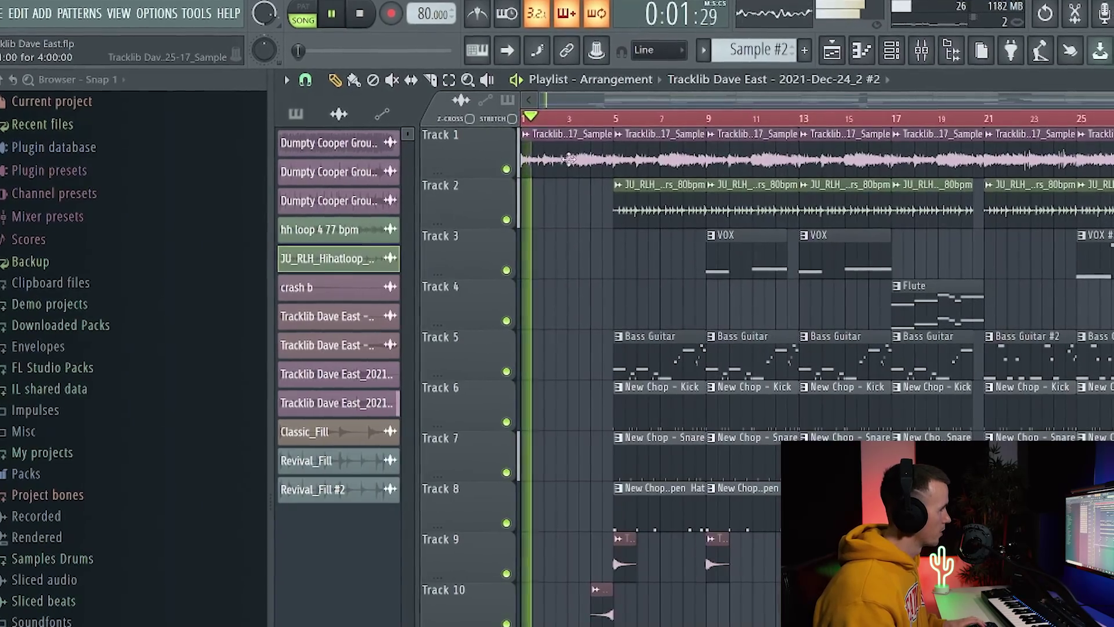
Step: Review the Track 1 sample clip's channel settings and the opening bars of the arrangement during playback
{"action": "double_click", "coordinate": [566, 158]}
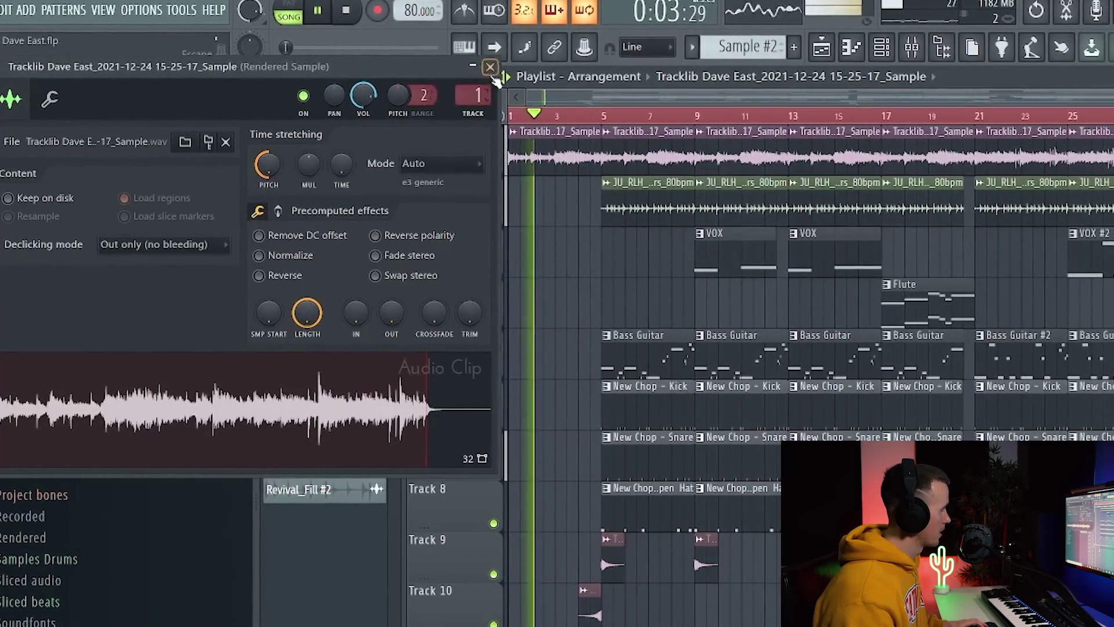
{"action": "left_click", "coordinate": [503, 94]}
{"action": "scroll", "coordinate": [547, 156], "scroll_direction": "up", "scroll_amount": 3}
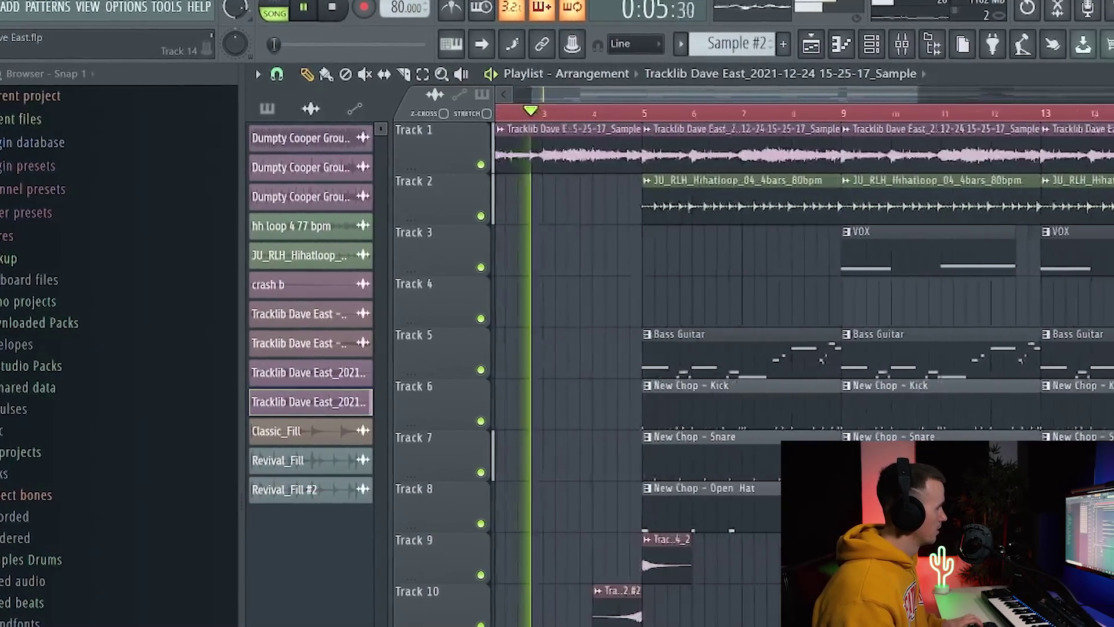
{"action": "scroll", "coordinate": [617, 156], "scroll_direction": "up", "scroll_amount": 3}
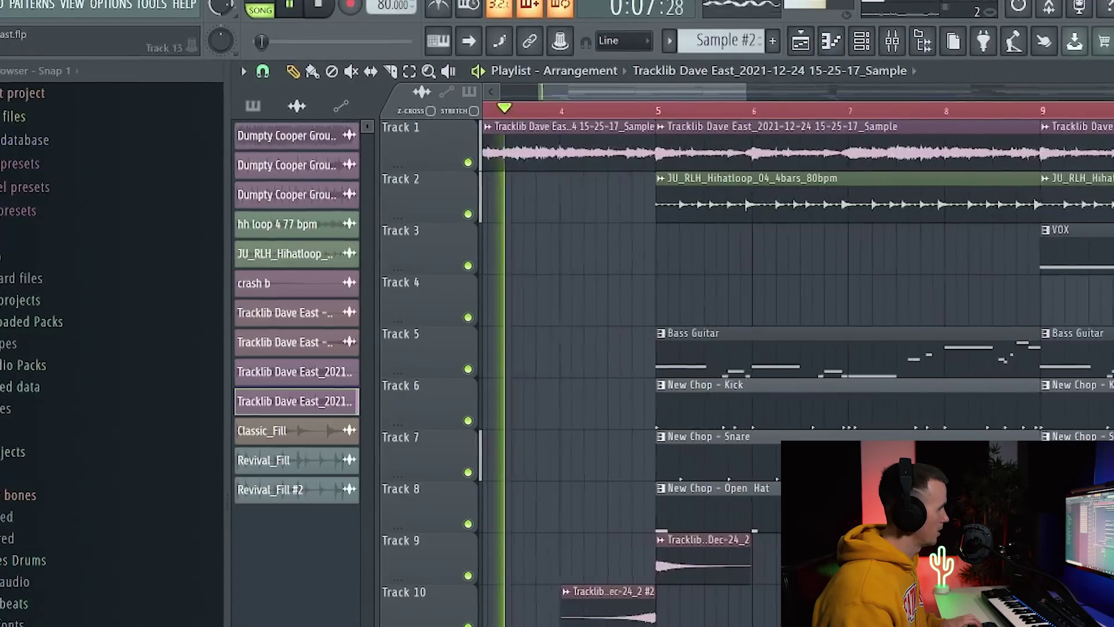
Step: Review the playlist arrangement during playback, from the sample intro through the VOX sections to the Flute section starting at bar 17
{"action": "scroll", "coordinate": [617, 157], "scroll_direction": "down", "scroll_amount": 4}
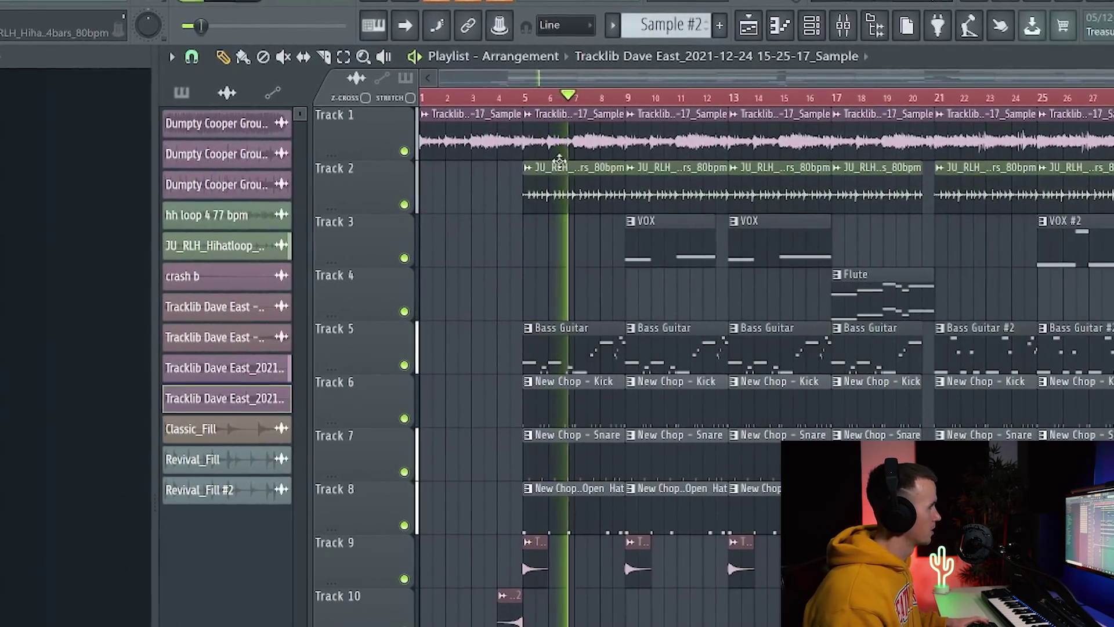
{"action": "scroll", "coordinate": [576, 253], "scroll_direction": "down", "scroll_amount": 3}
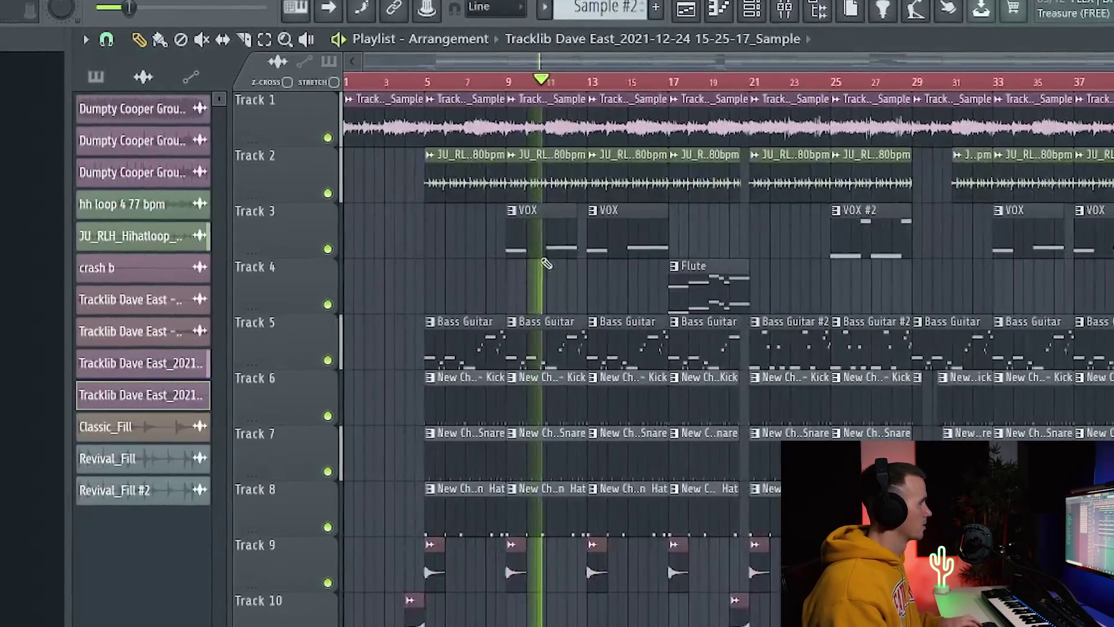
{"action": "scroll", "coordinate": [424, 288], "scroll_direction": "up", "scroll_amount": 3, "text": "ctrl"}
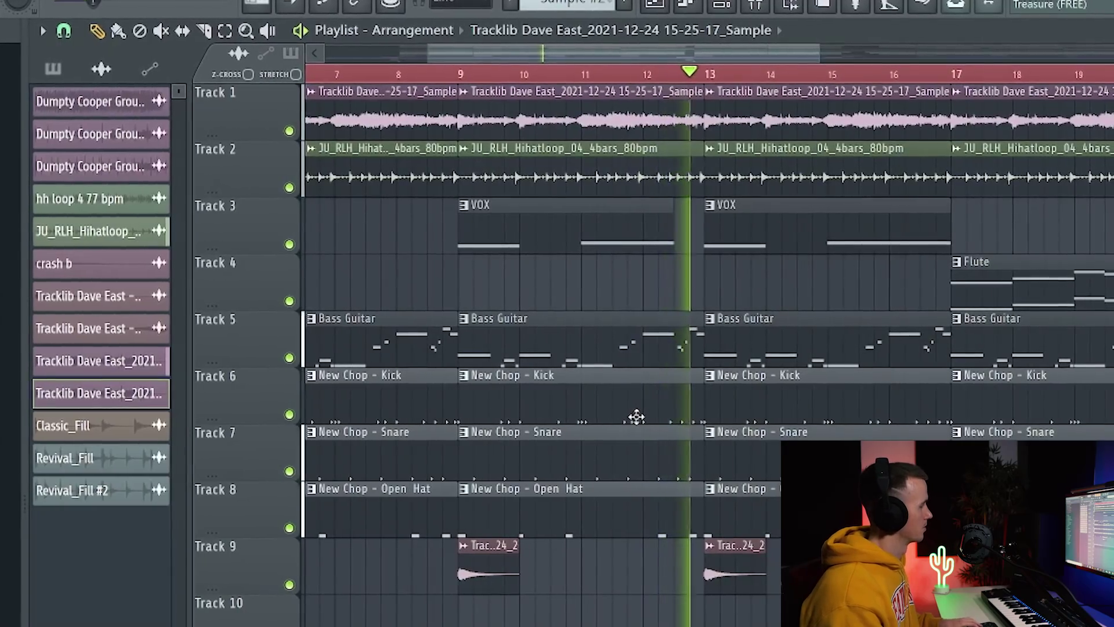
{"action": "scroll", "coordinate": [632, 417], "scroll_direction": "down", "scroll_amount": 1, "text": "ctrl"}
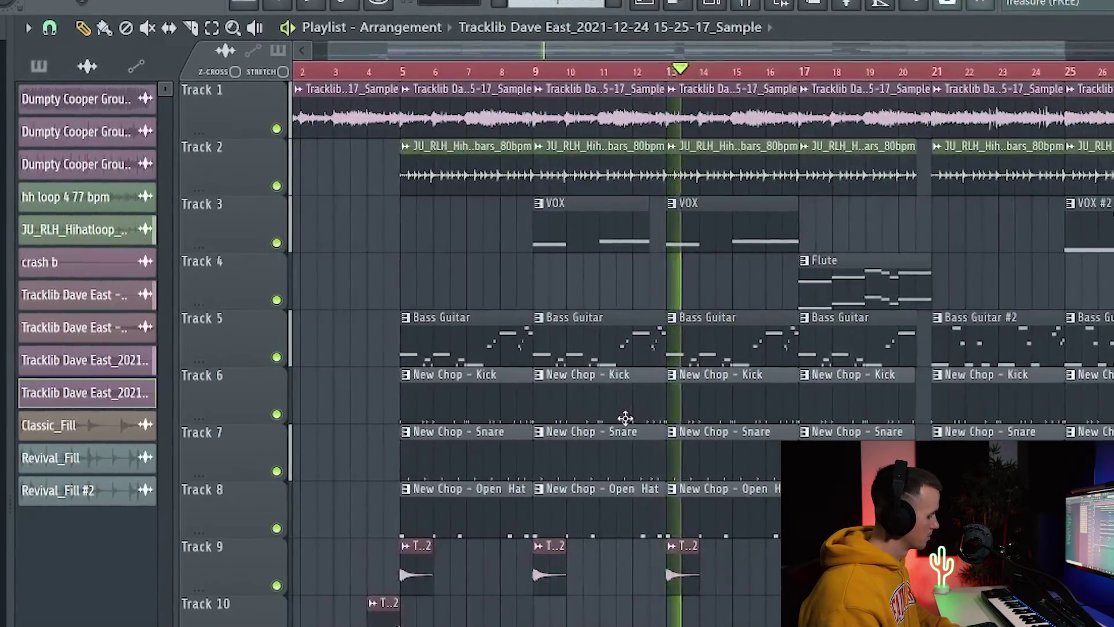
{"action": "scroll", "coordinate": [452, 281], "scroll_direction": "down", "scroll_amount": 2, "text": "ctrl"}
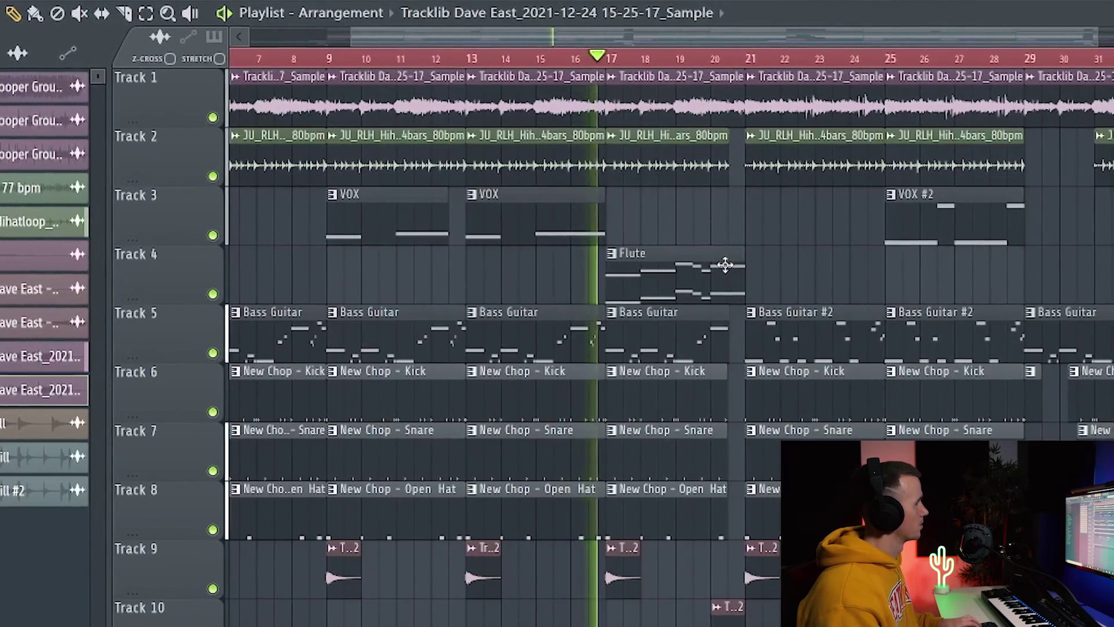
{"action": "scroll", "coordinate": [726, 263], "scroll_direction": "down", "scroll_amount": 2}
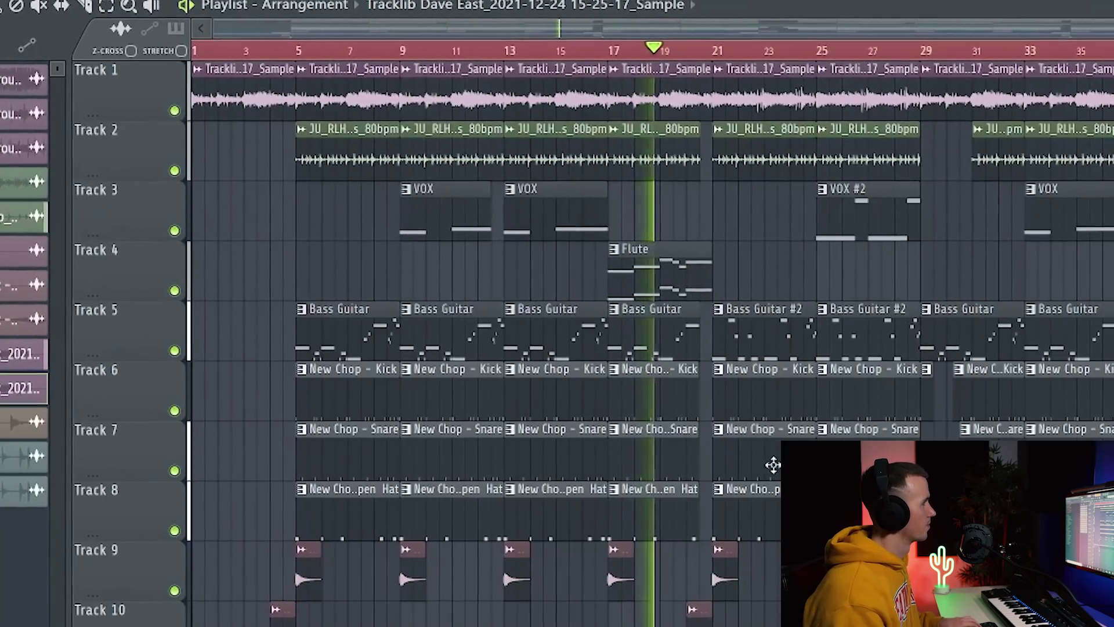
{"action": "scroll", "coordinate": [772, 464], "scroll_direction": "up", "scroll_amount": 2}
{"action": "scroll", "coordinate": [710, 495], "scroll_direction": "up", "scroll_amount": 2}
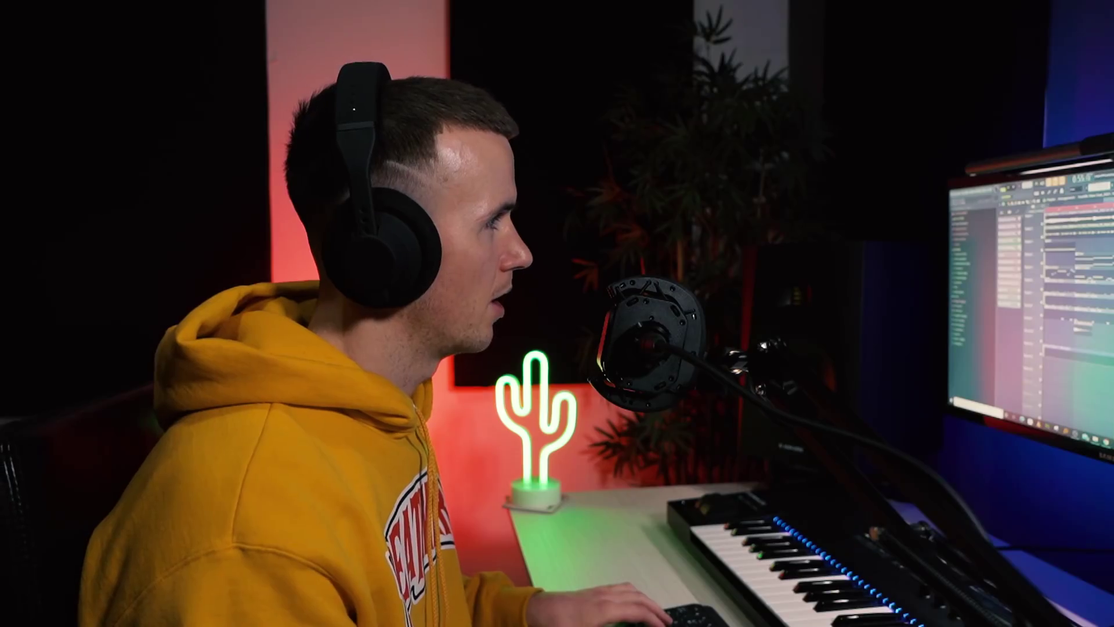